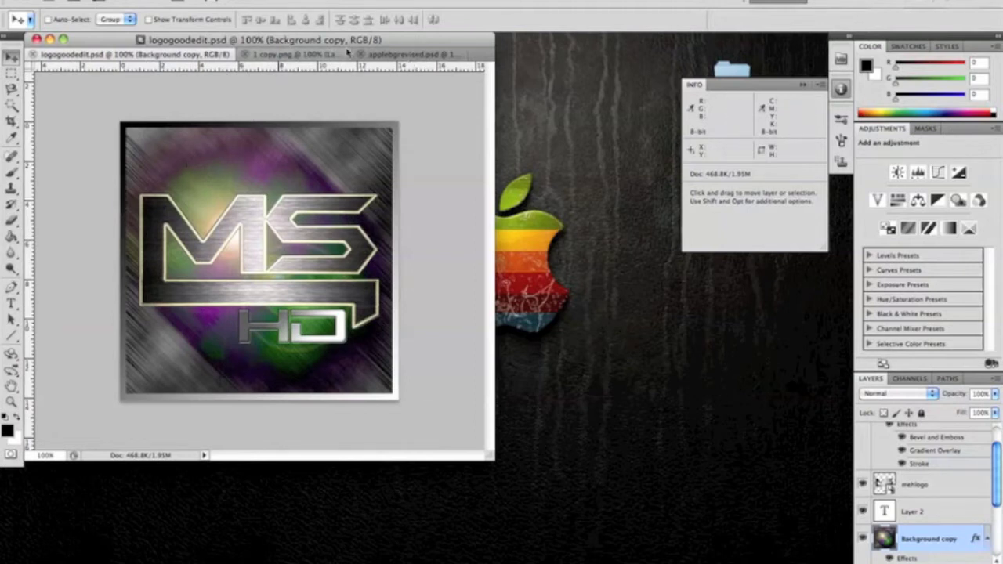
Step: Compare the finished logogoodedit.psd and applebgrevised.psd example images
{"action": "left_click", "coordinate": [393, 54]}
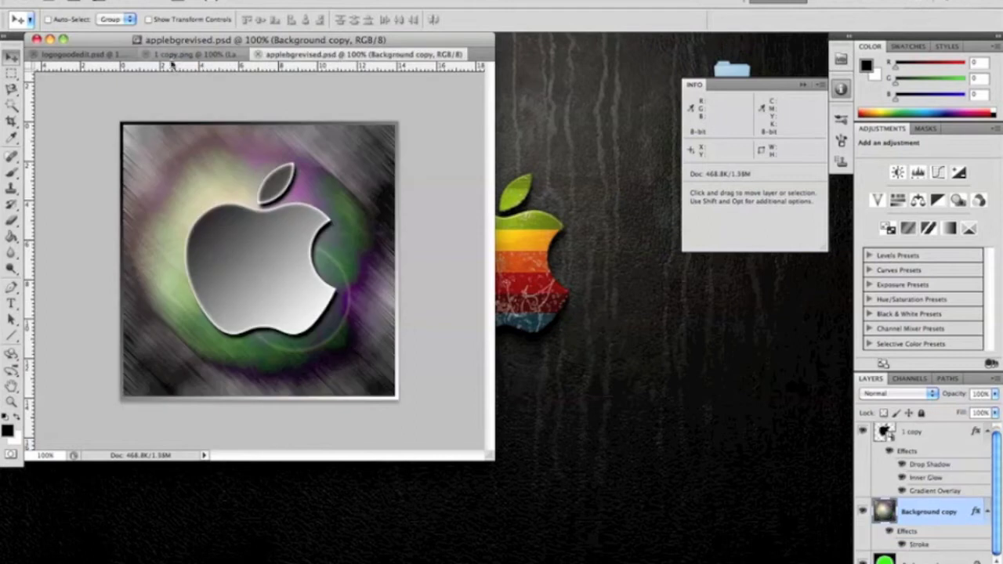
{"action": "left_click", "coordinate": [86, 54]}
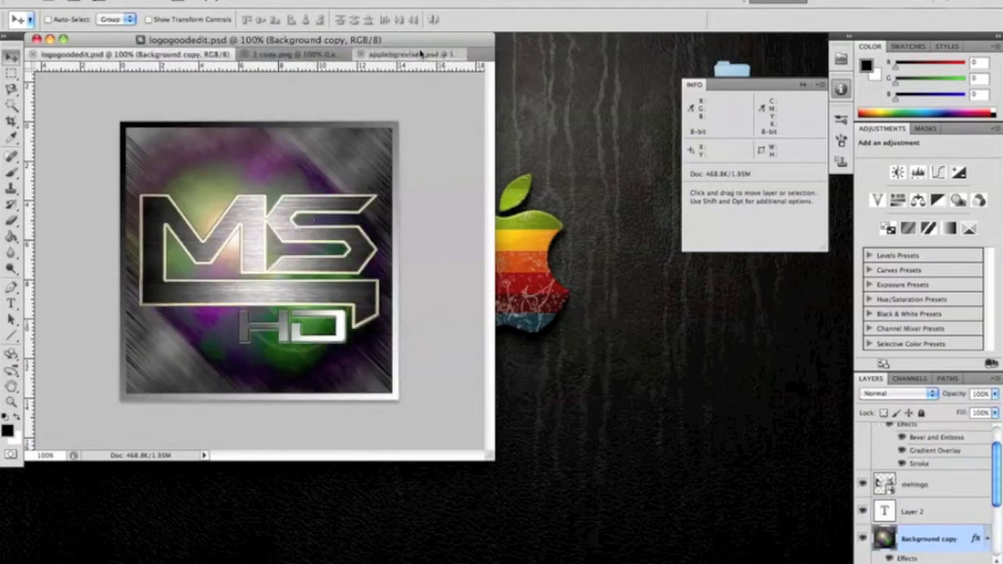
{"action": "left_click", "coordinate": [396, 55]}
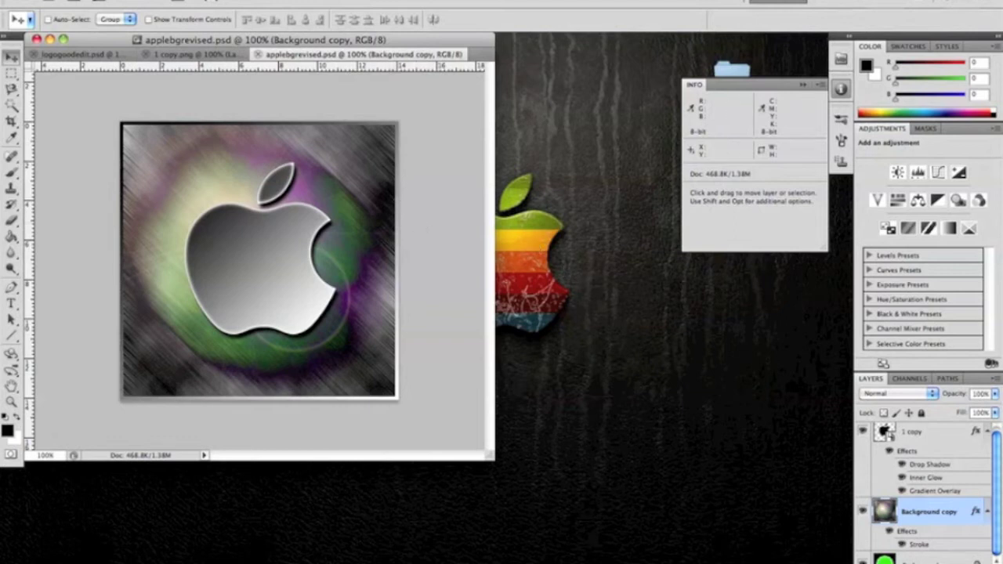
Step: Create a new 400 × 400 pixel RGB document named logo with a white background
{"action": "left_click", "coordinate": [108, 1]}
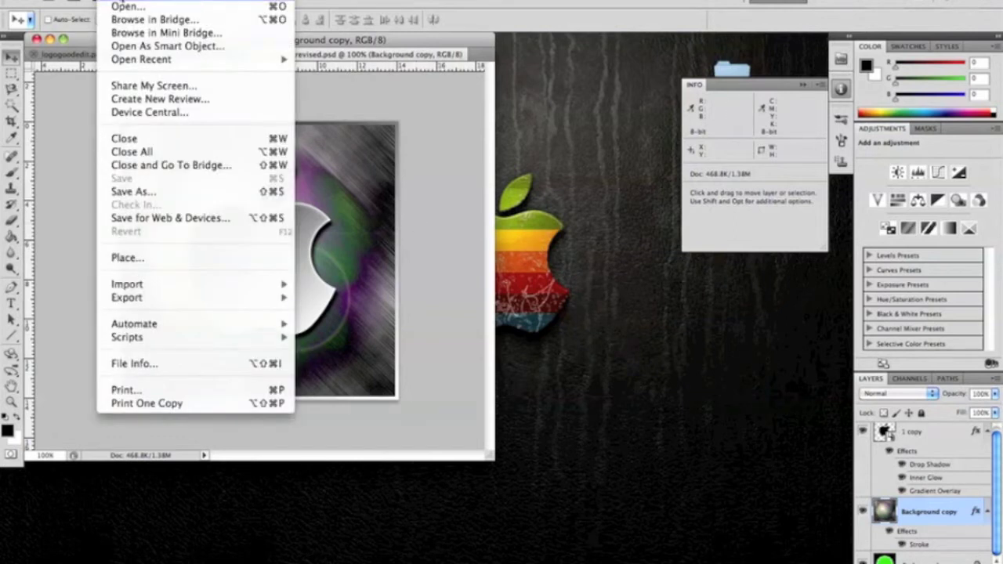
{"action": "left_click", "coordinate": [121, 1]}
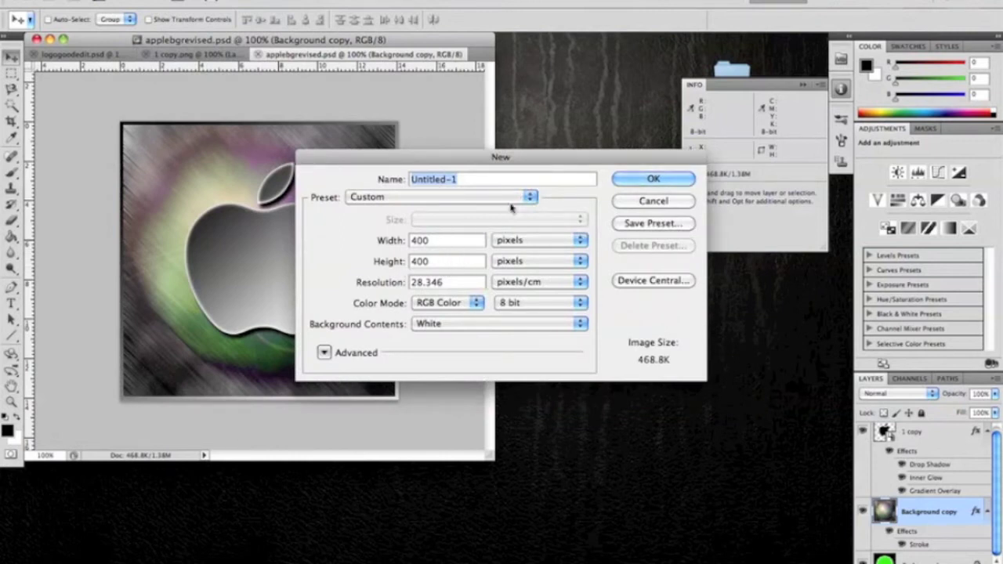
{"action": "type", "text": "logo"}
{"action": "left_click", "coordinate": [636, 181]}
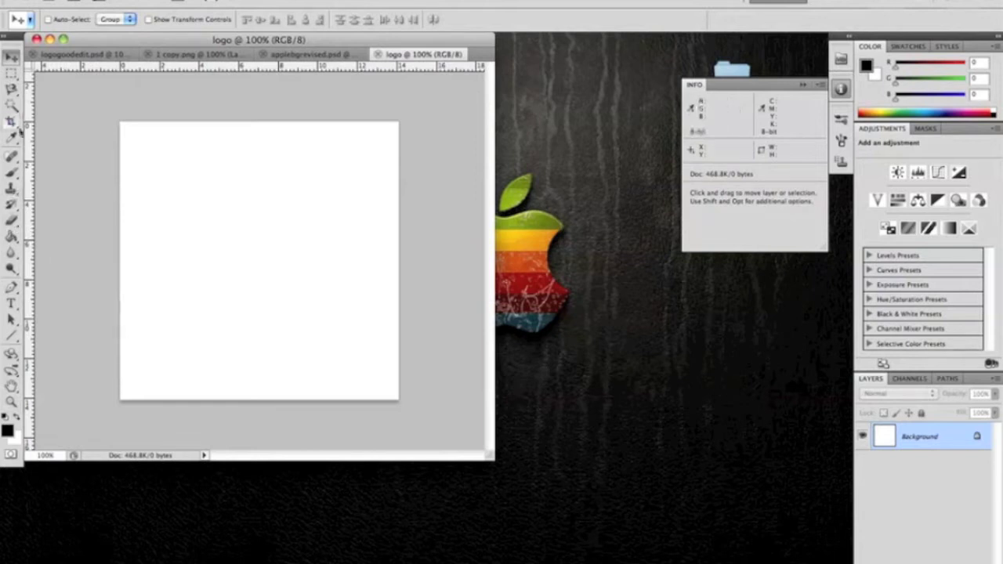
Step: Duplicate the Background layer as Background copy and hide the original
{"action": "right_click", "coordinate": [938, 437]}
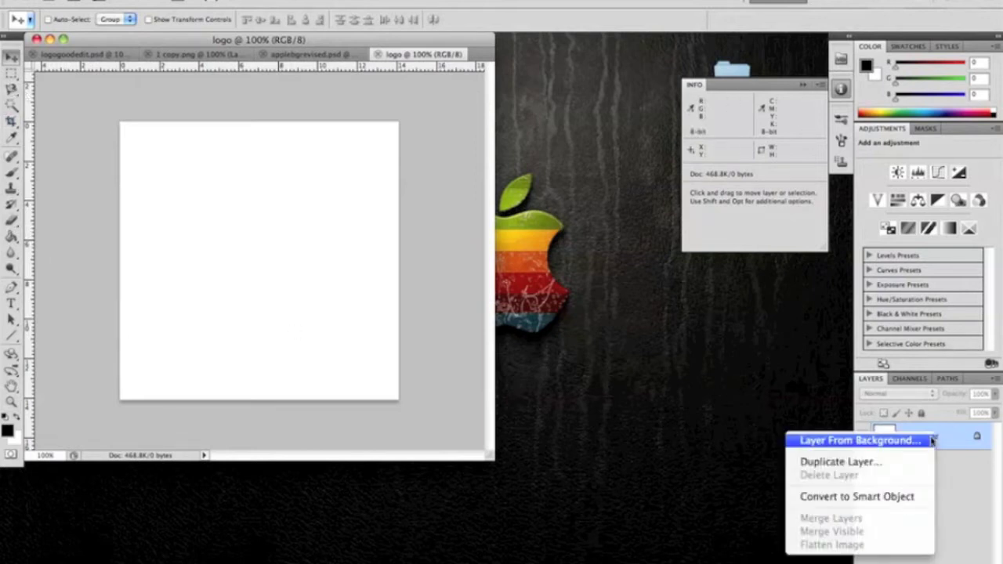
{"action": "left_click", "coordinate": [870, 464]}
{"action": "left_click", "coordinate": [644, 231]}
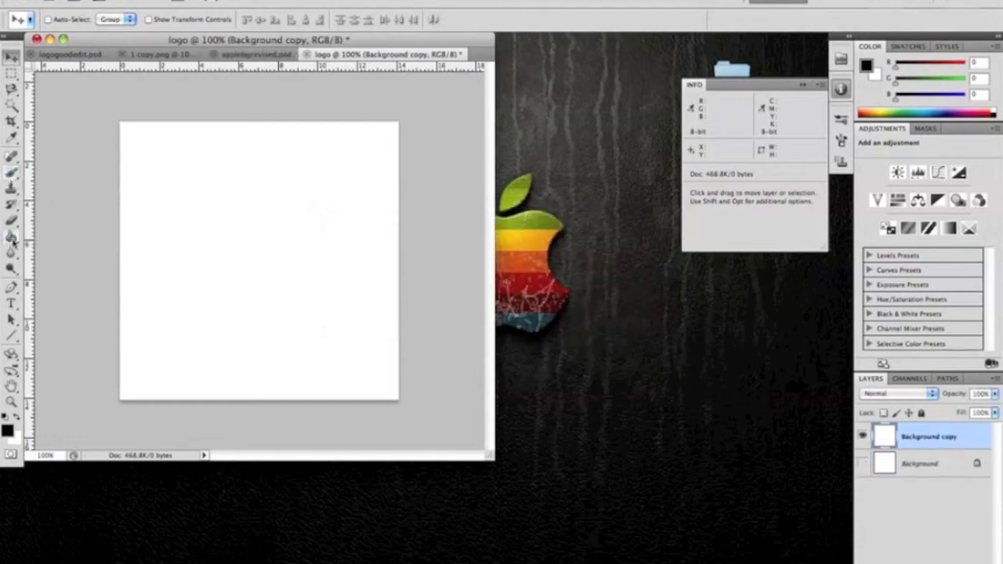
Step: Choose a soft round 380 px brush with 0% hardness, try one black dab at the canvas centre and undo it
{"action": "left_click", "coordinate": [12, 177]}
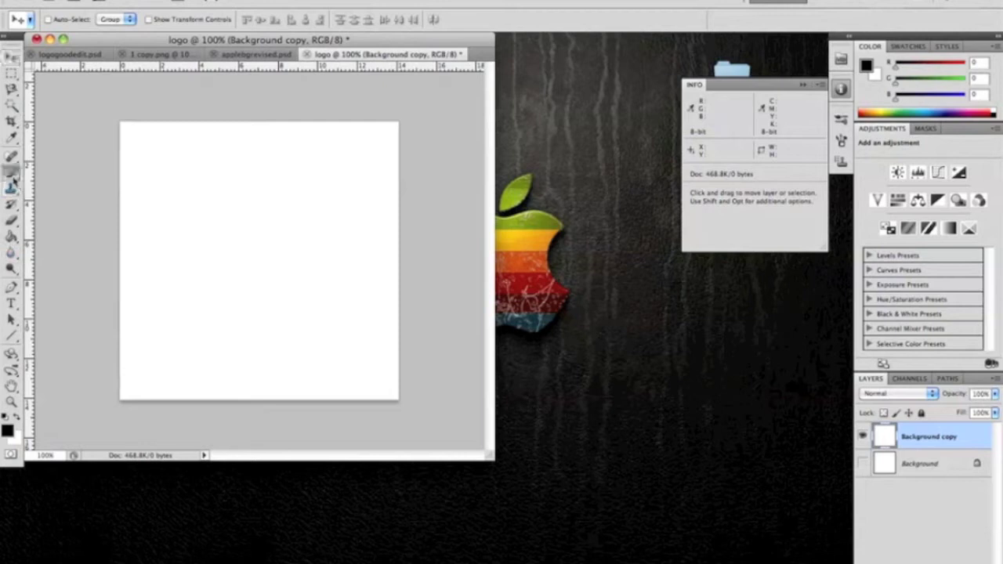
{"action": "left_click", "coordinate": [67, 20]}
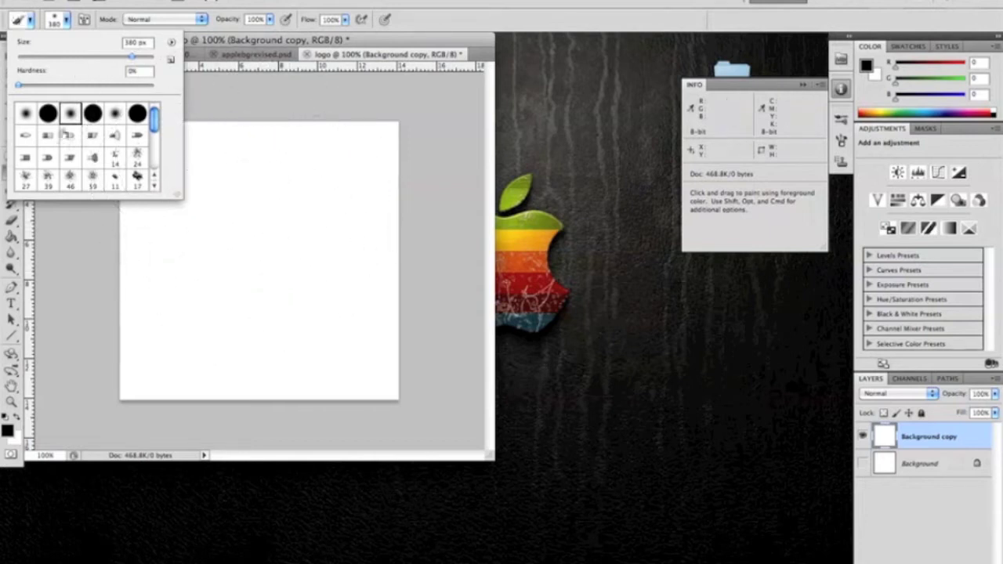
{"action": "left_click", "coordinate": [19, 22]}
{"action": "left_click", "coordinate": [19, 21]}
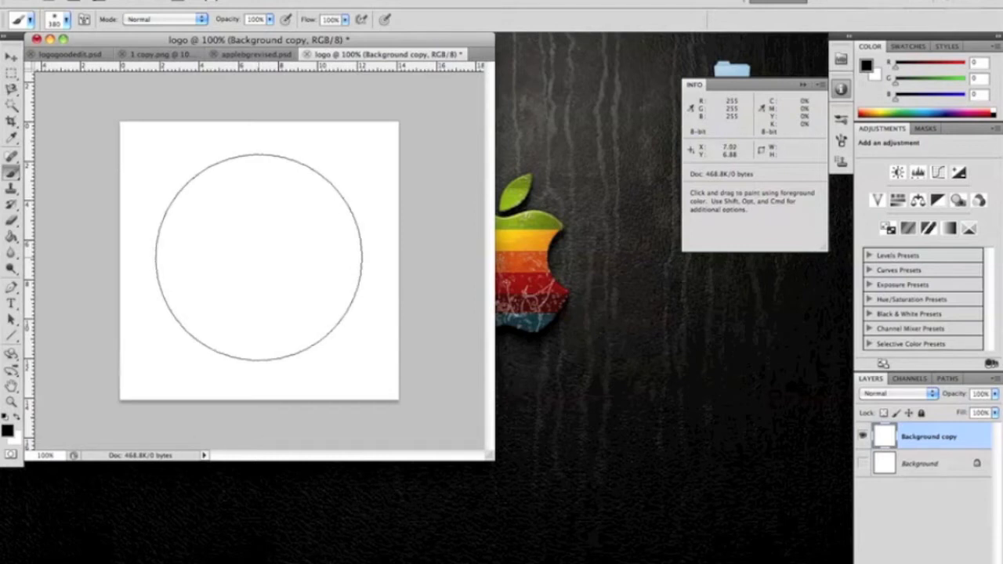
{"action": "left_click", "coordinate": [258, 257]}
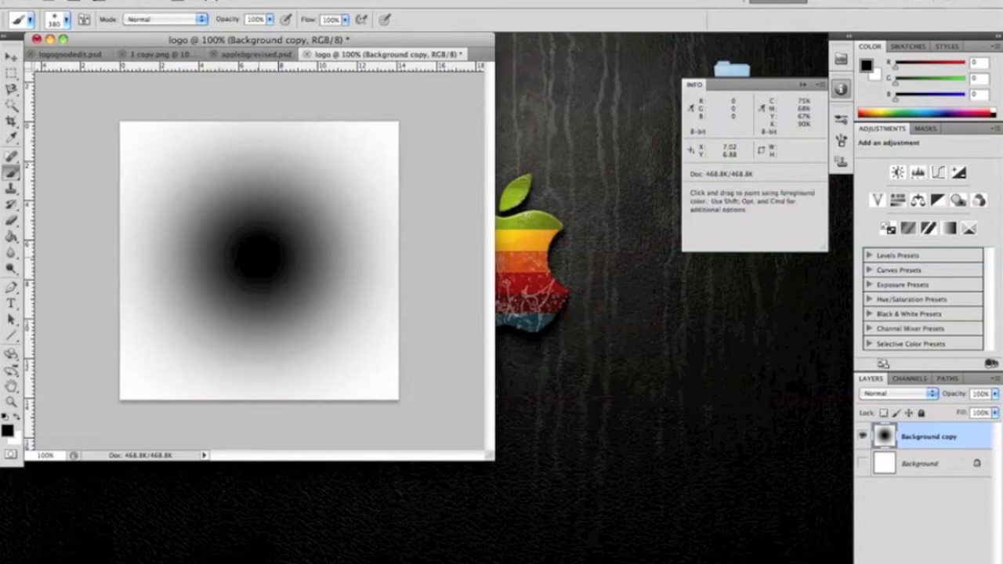
{"action": "key", "text": "ctrl+z"}
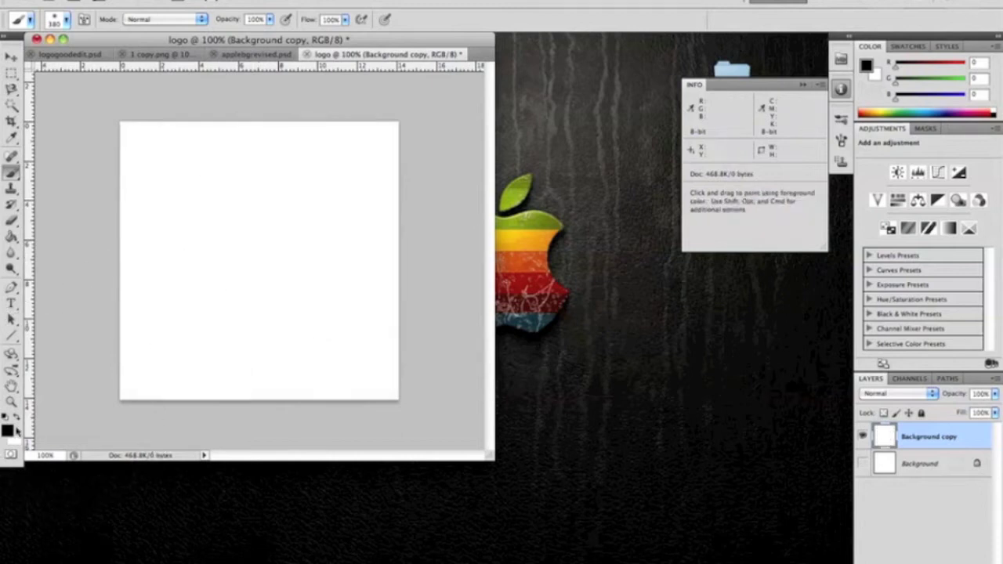
Step: Set the foreground colour to bright green (3eff43) and paint three overlapping soft dabs at the canvas centre
{"action": "left_click", "coordinate": [8, 431]}
{"action": "left_click", "coordinate": [448, 174]}
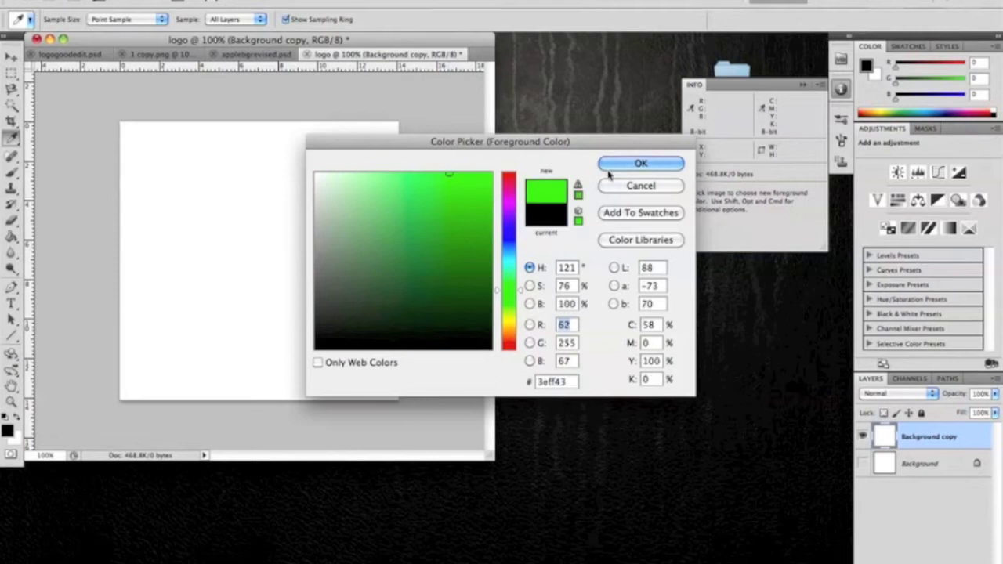
{"action": "left_click", "coordinate": [610, 163]}
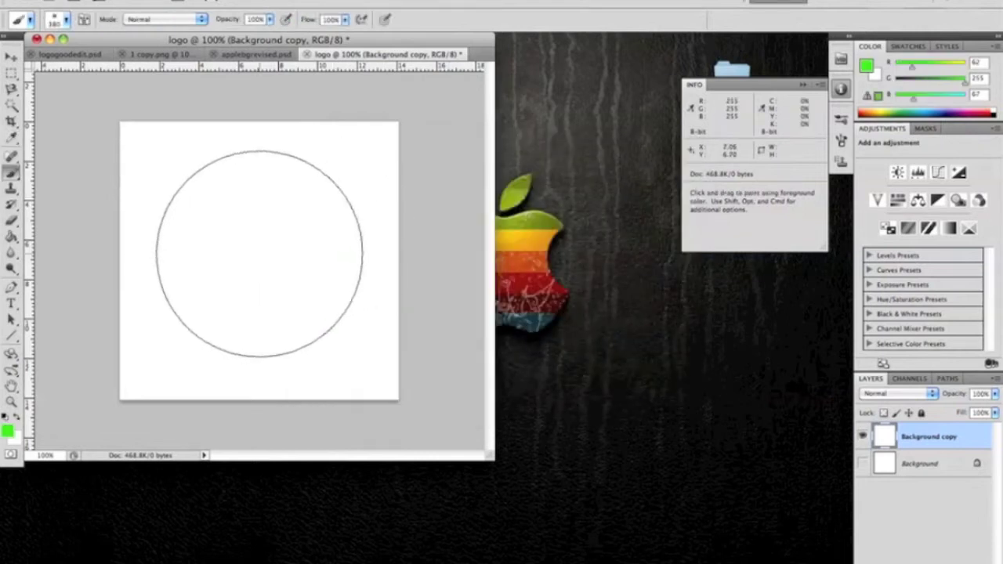
{"action": "left_click", "coordinate": [260, 255]}
{"action": "left_click", "coordinate": [260, 256]}
{"action": "left_click", "coordinate": [259, 256]}
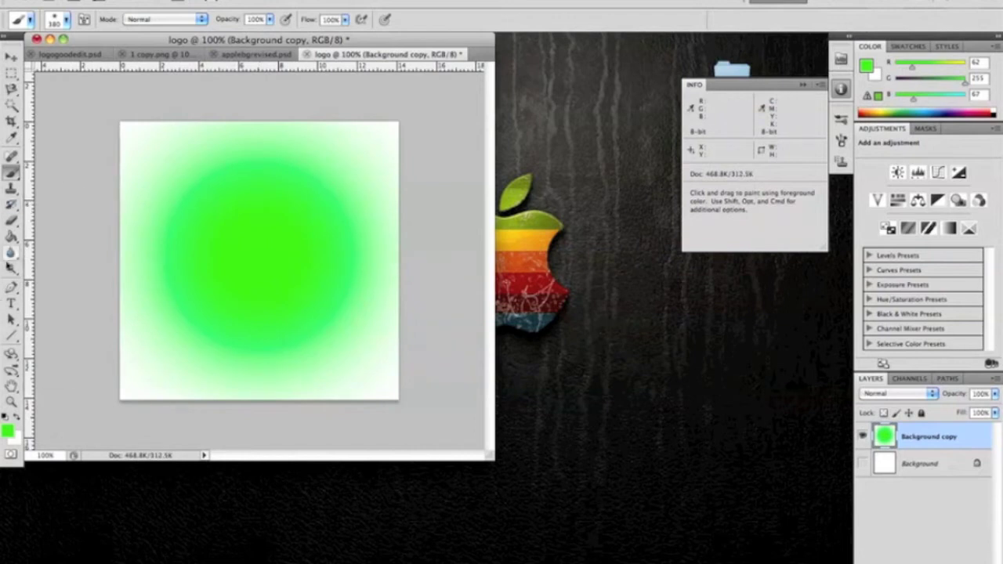
Step: Set the foreground colour to black and fill the area around the green circle with the Paint Bucket
{"action": "left_click", "coordinate": [12, 235]}
{"action": "left_click", "coordinate": [8, 429]}
{"action": "left_click_drag", "start_coordinate": [472, 330], "coordinate": [491, 349]}
{"action": "left_click", "coordinate": [641, 163]}
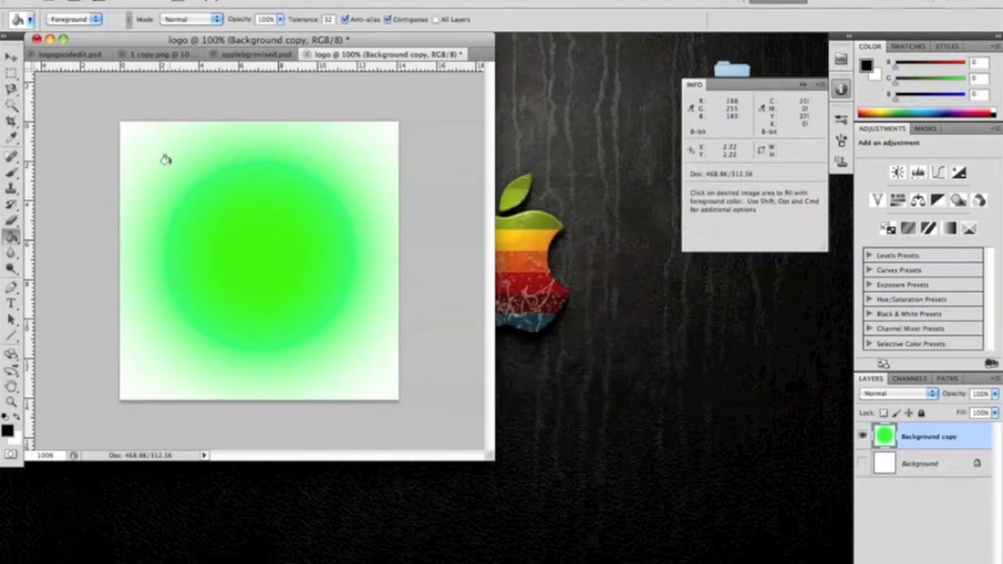
{"action": "left_click", "coordinate": [132, 136]}
{"action": "left_click", "coordinate": [377, 210]}
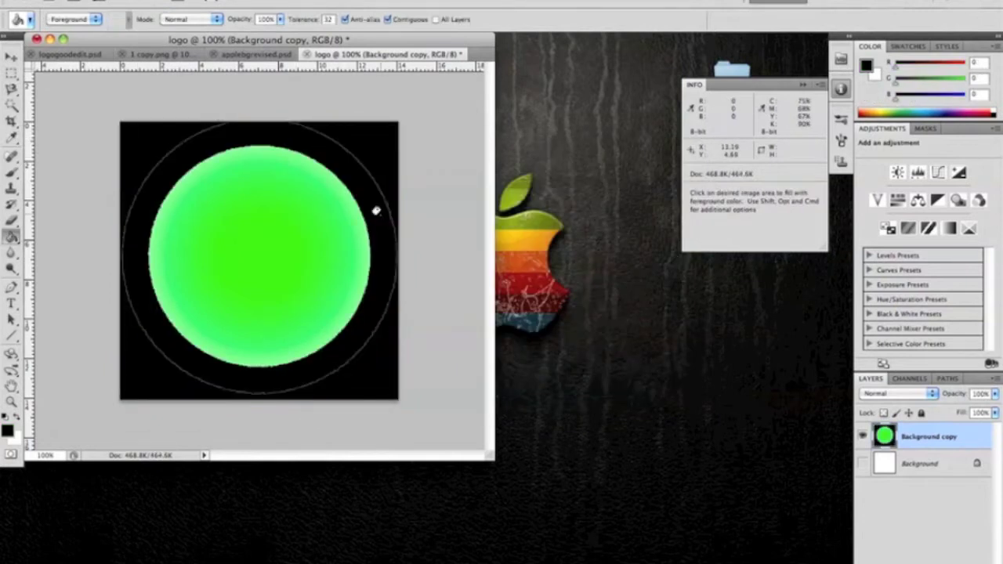
{"action": "left_click", "coordinate": [375, 195]}
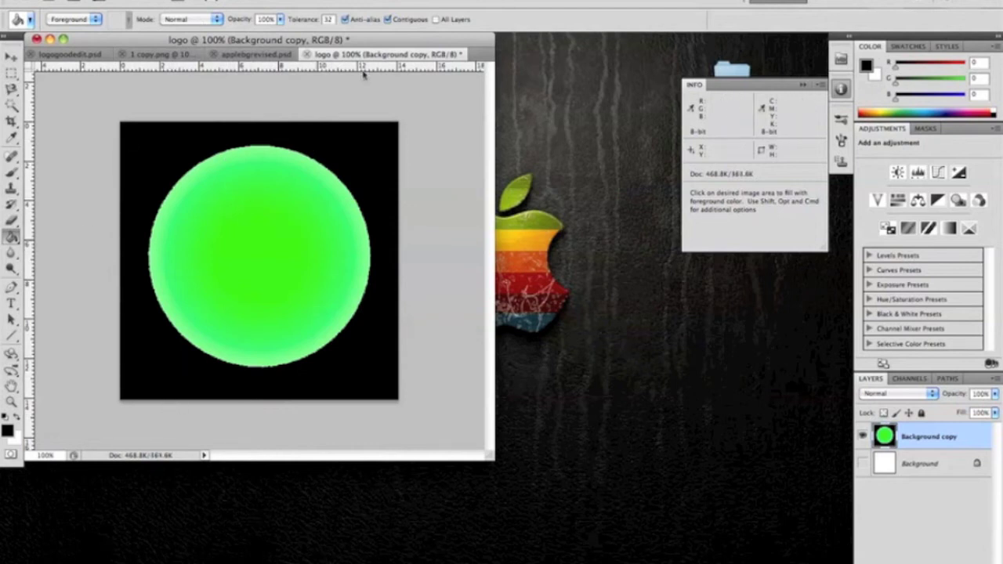
Step: Apply Add Noise to the layer with an amount of 32.74%, Gaussian distribution and Monochromatic enabled
{"action": "left_click", "coordinate": [293, 0]}
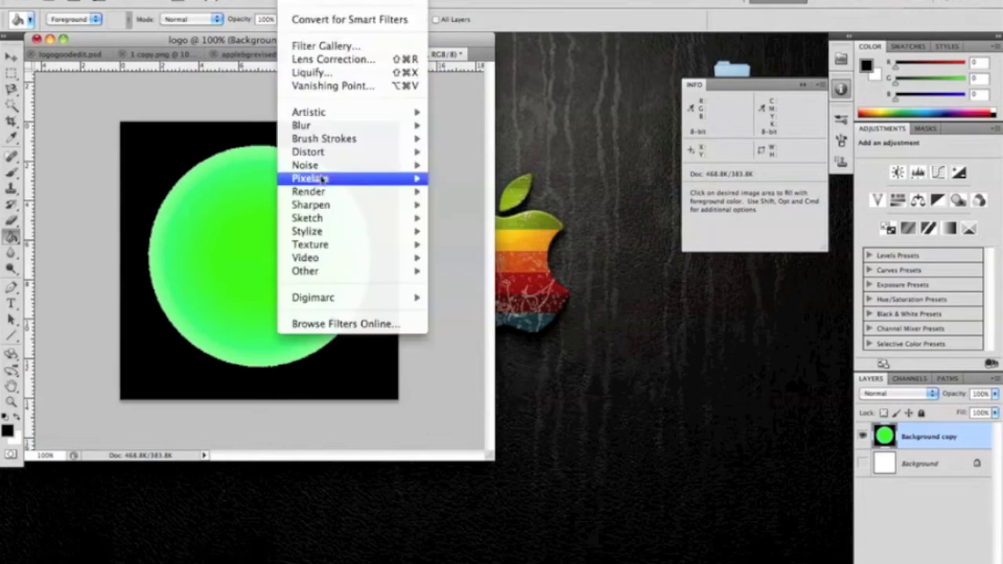
{"action": "mouse_move", "coordinate": [321, 166]}
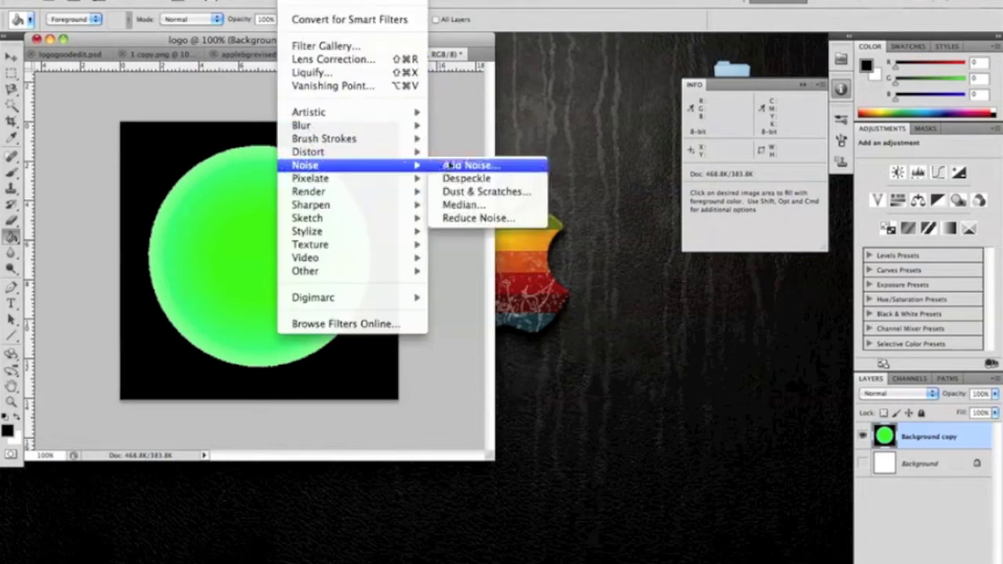
{"action": "left_click", "coordinate": [446, 165]}
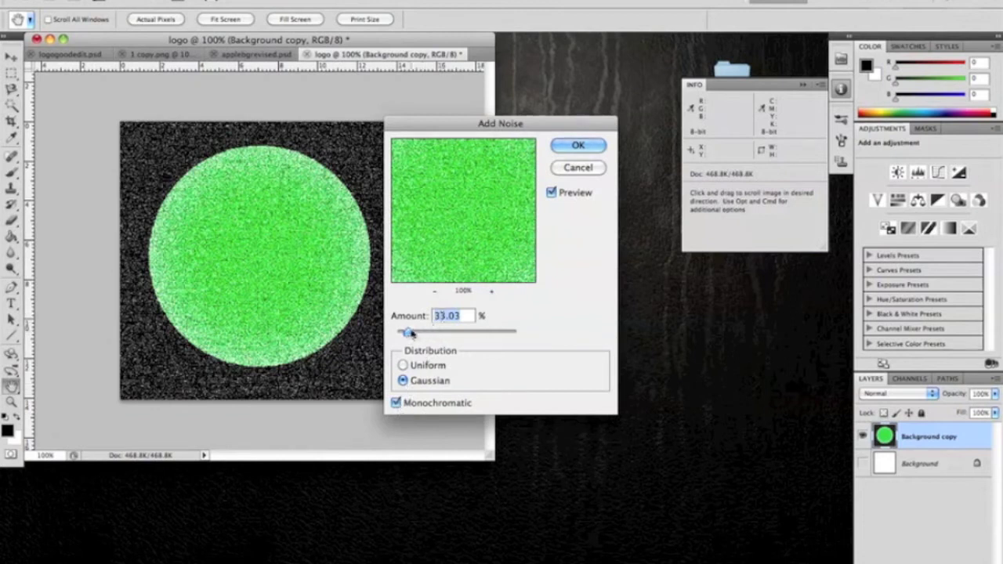
{"action": "left_click_drag", "start_coordinate": [409, 333], "coordinate": [407, 334]}
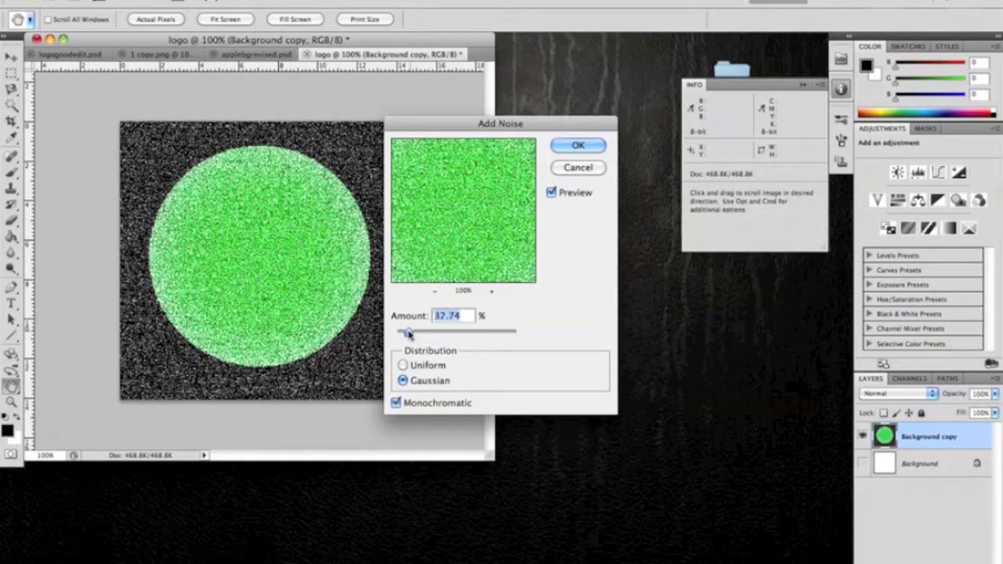
{"action": "left_click", "coordinate": [586, 150]}
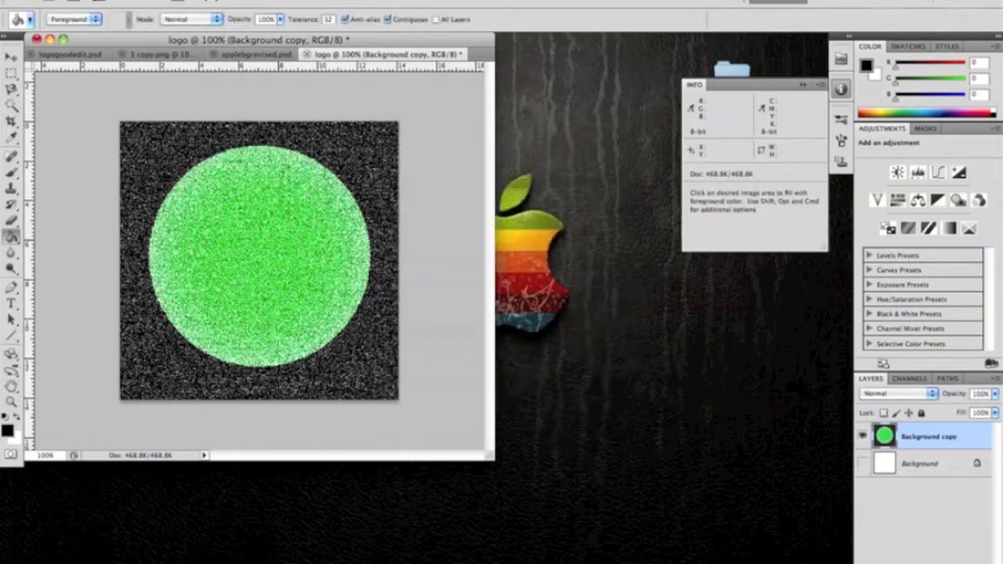
Step: Apply Motion Blur to the noisy layer with an angle of -45° and a distance of 77 pixels
{"action": "left_click", "coordinate": [294, 0]}
{"action": "mouse_move", "coordinate": [335, 131]}
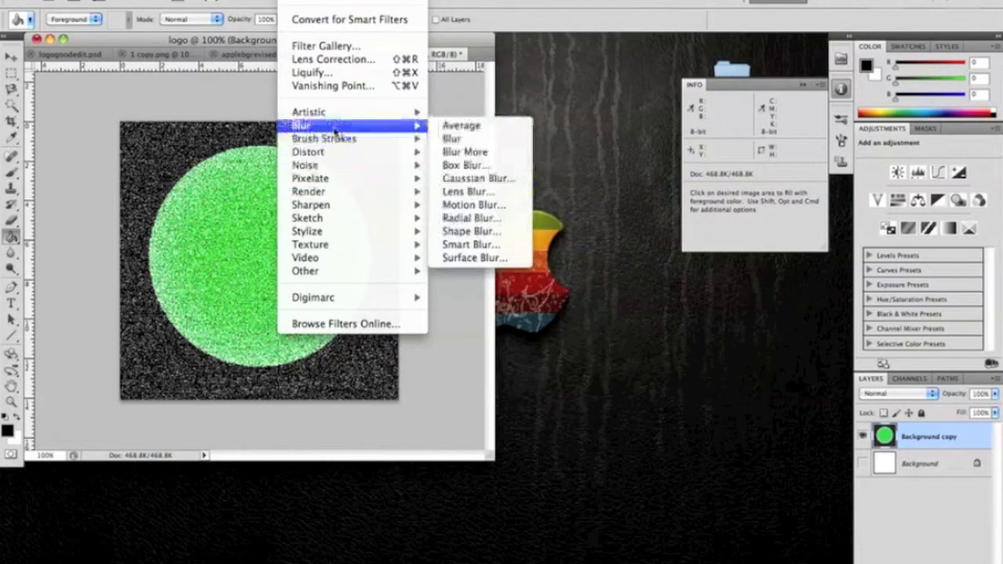
{"action": "left_click", "coordinate": [476, 204]}
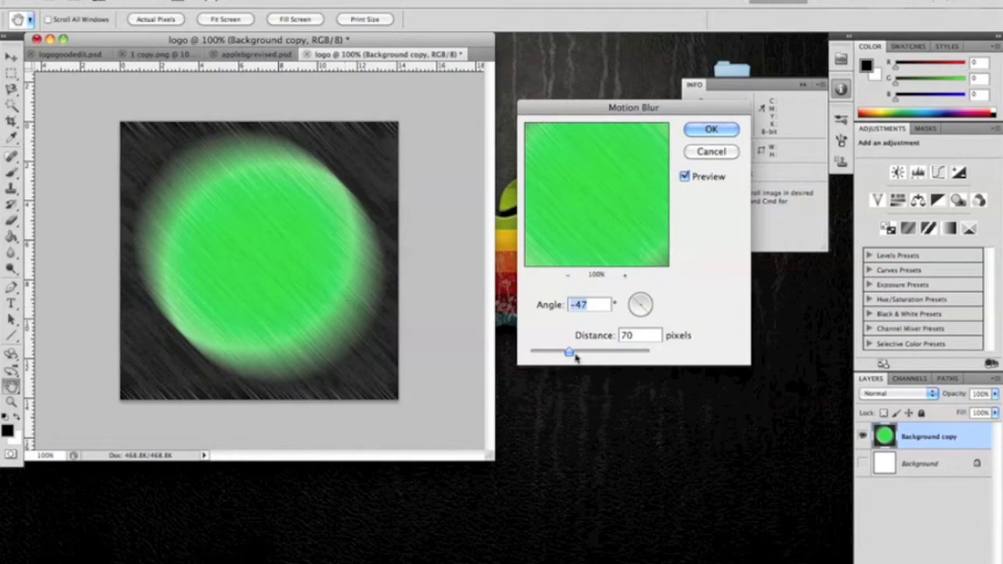
{"action": "mouse_move", "coordinate": [563, 354]}
{"action": "left_mouse_down"}
{"action": "mouse_move", "coordinate": [538, 355]}
{"action": "mouse_move", "coordinate": [620, 355]}
{"action": "mouse_move", "coordinate": [571, 354]}
{"action": "left_mouse_up"}
{"action": "mouse_move", "coordinate": [639, 302]}
{"action": "left_mouse_down"}
{"action": "mouse_move", "coordinate": [656, 298]}
{"action": "mouse_move", "coordinate": [628, 308]}
{"action": "left_mouse_up"}
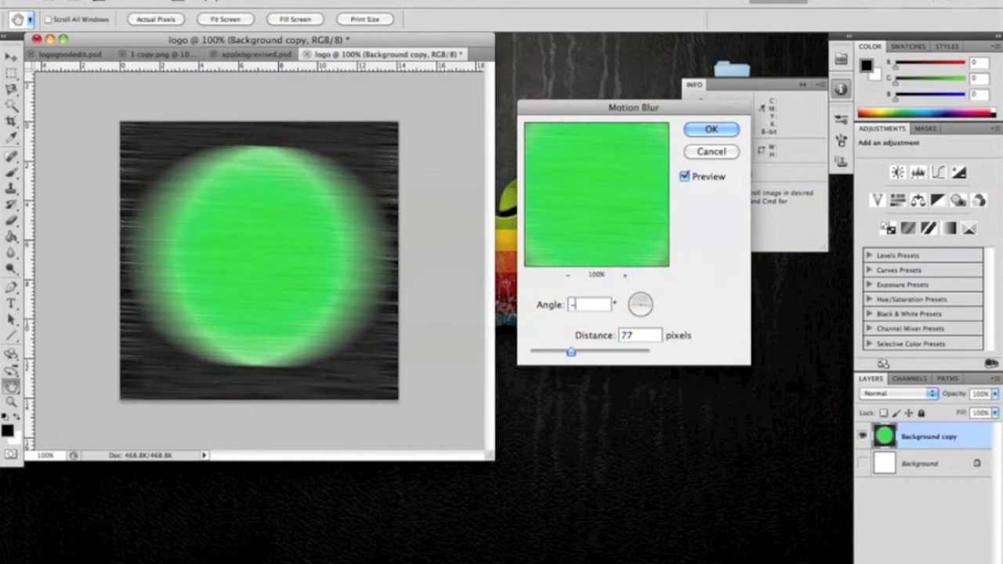
{"action": "type", "text": "45"}
{"action": "left_click", "coordinate": [711, 130]}
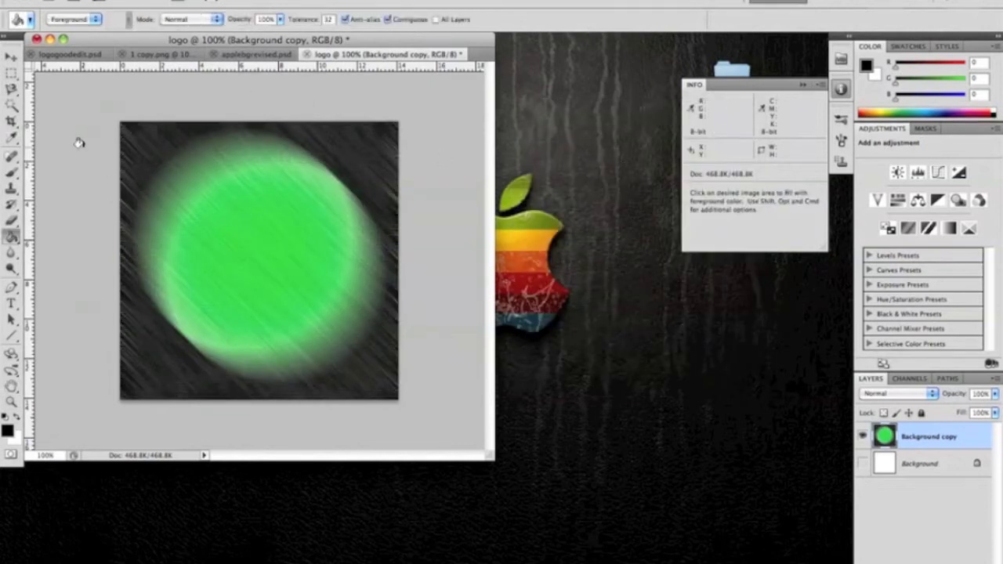
Step: Apply the Difference Clouds render filter to the Background copy layer
{"action": "left_click", "coordinate": [294, 0]}
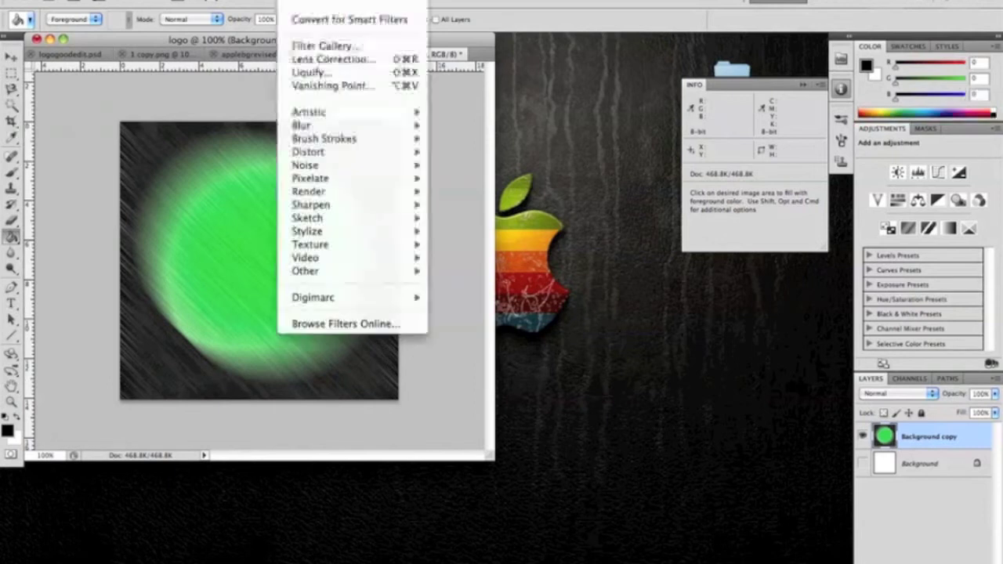
{"action": "left_click", "coordinate": [69, 253]}
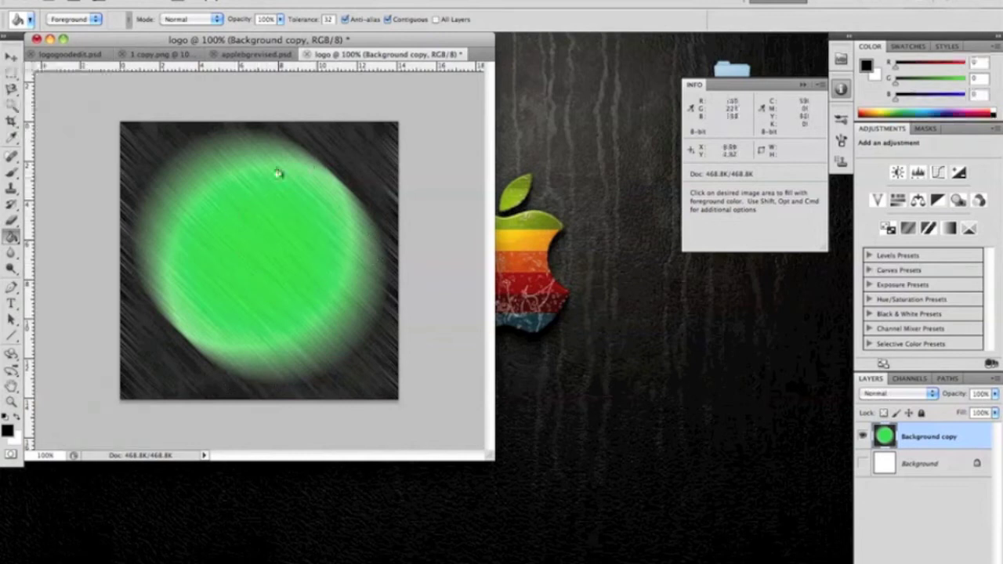
{"action": "left_click", "coordinate": [259, 1]}
{"action": "mouse_move", "coordinate": [297, 1]}
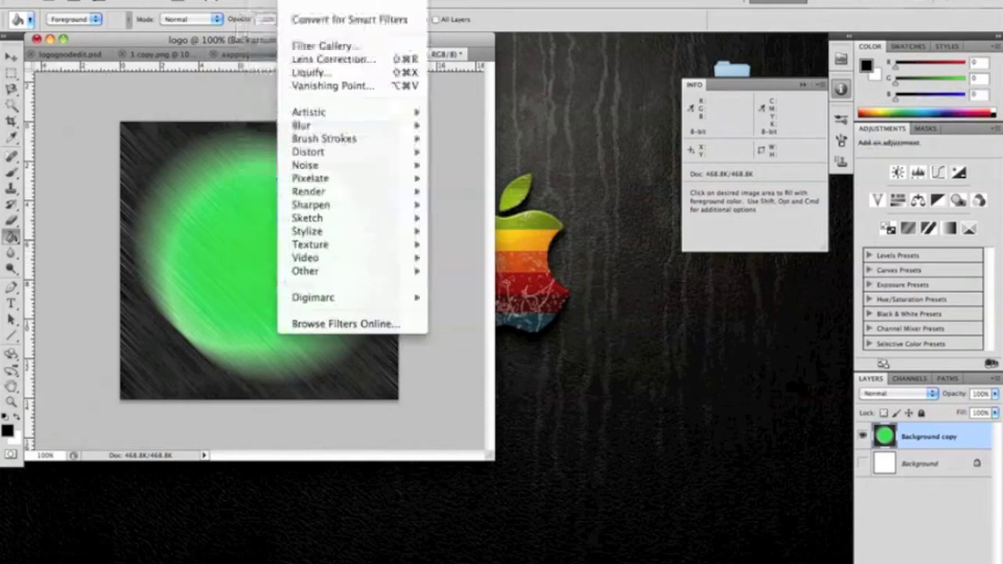
{"action": "mouse_move", "coordinate": [349, 193]}
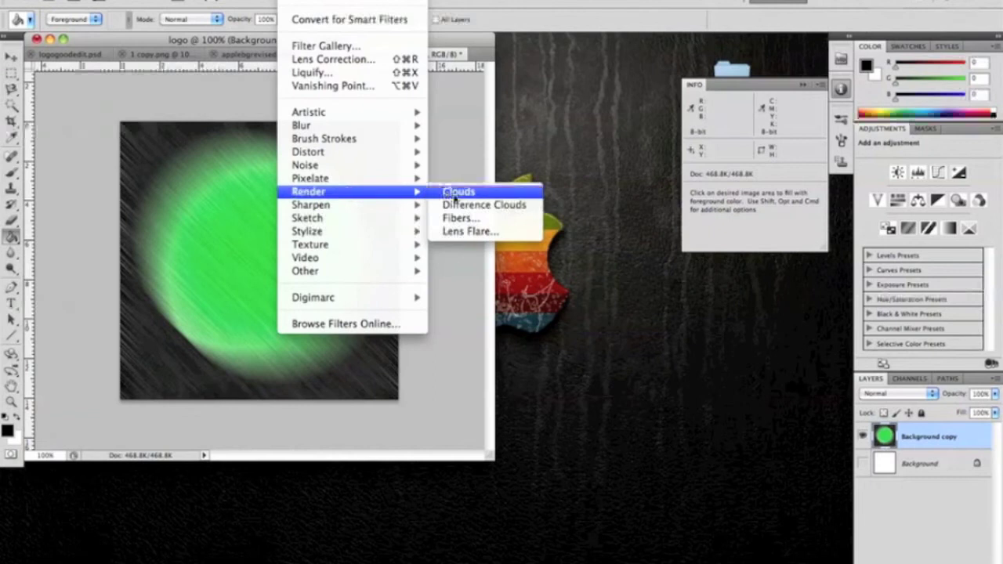
{"action": "left_click", "coordinate": [480, 204]}
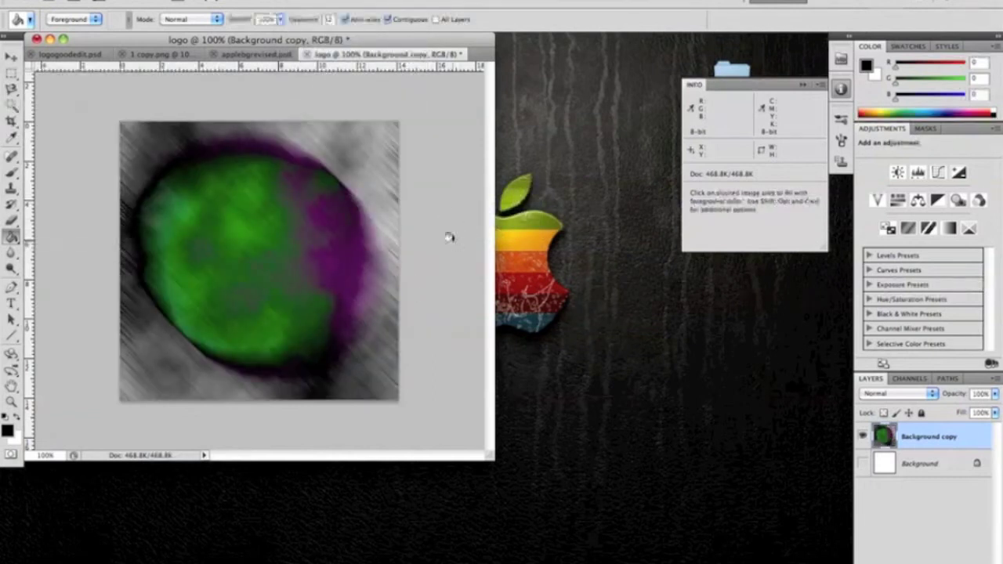
Step: Switch to the Move tool and invert the colours of the Background copy layer
{"action": "left_click", "coordinate": [11, 57]}
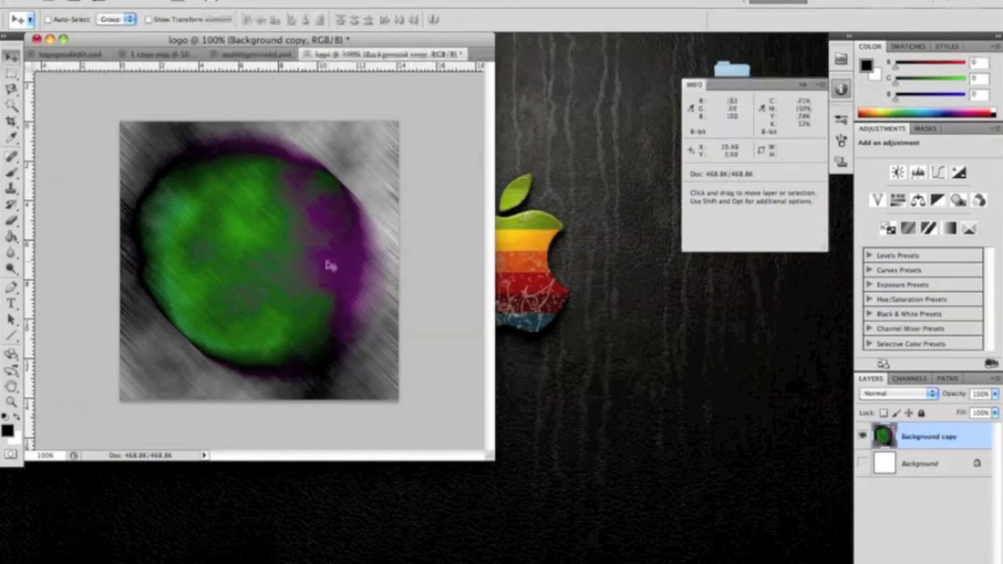
{"action": "key", "text": "super+i"}
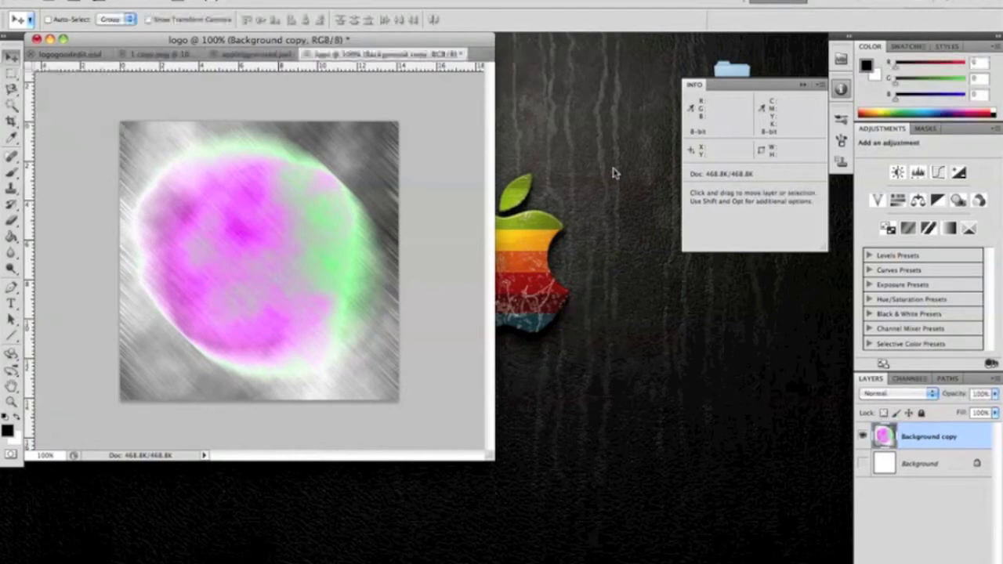
Step: Invert the colours of the Background copy layer again and place the file 1 copy.png into the logo document
{"action": "key", "text": "super+i"}
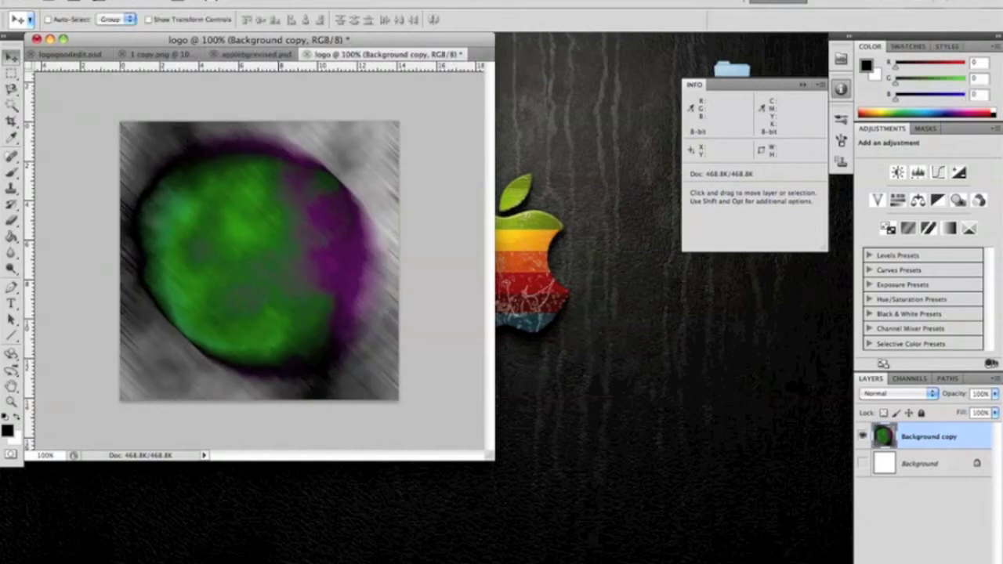
{"action": "left_click", "coordinate": [108, 1]}
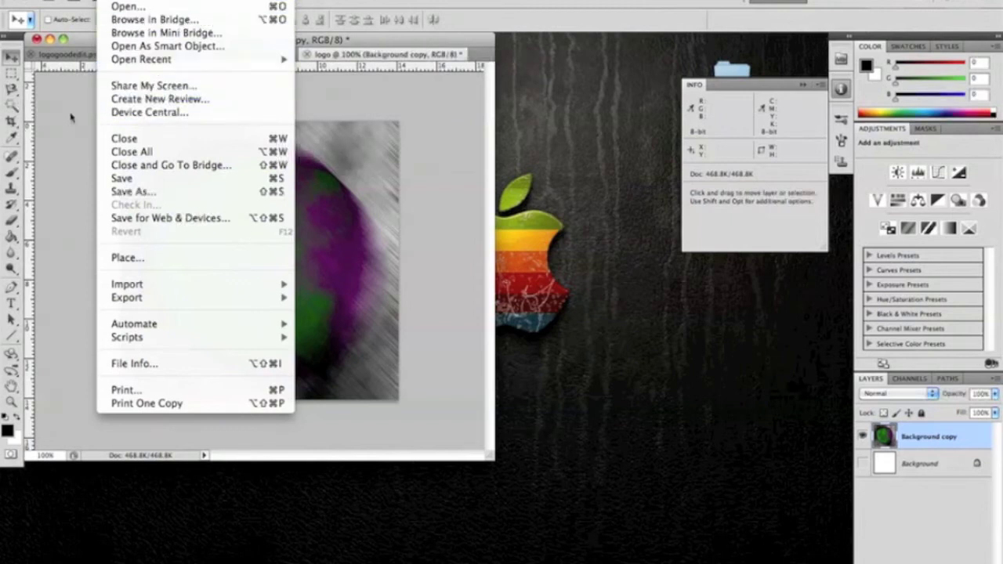
{"action": "left_click", "coordinate": [137, 258]}
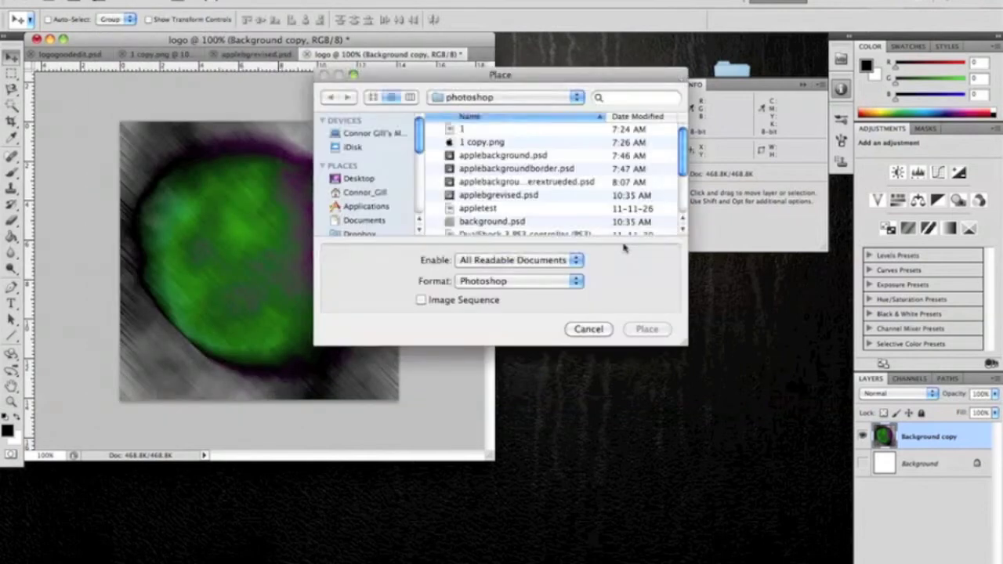
{"action": "left_click", "coordinate": [509, 143]}
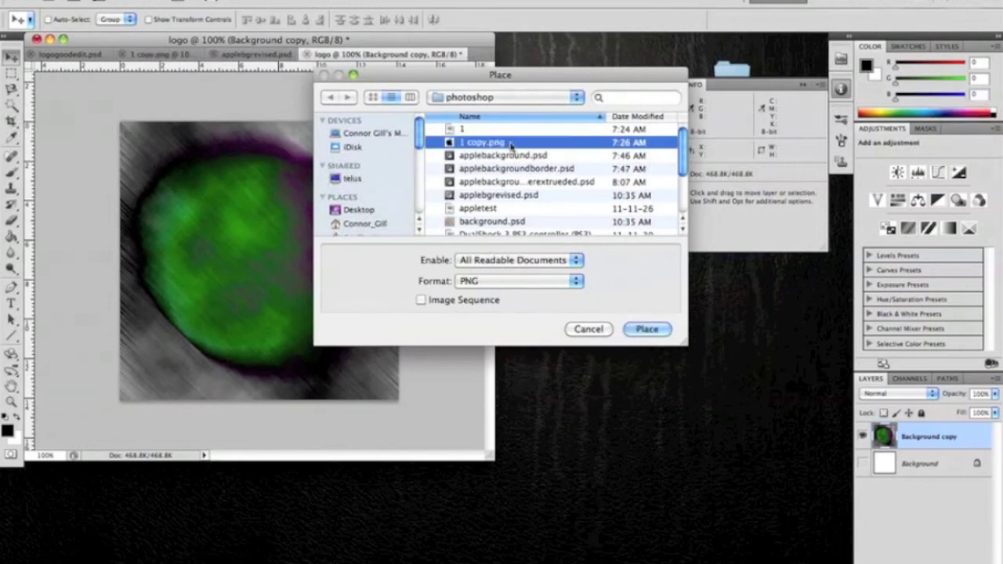
{"action": "left_click", "coordinate": [647, 330]}
Step: Scale the placed Apple logo to about 60% width and 58% height, centre it on the canvas and commit the placement
{"action": "left_click_drag", "start_coordinate": [123, 126], "coordinate": [194, 204]}
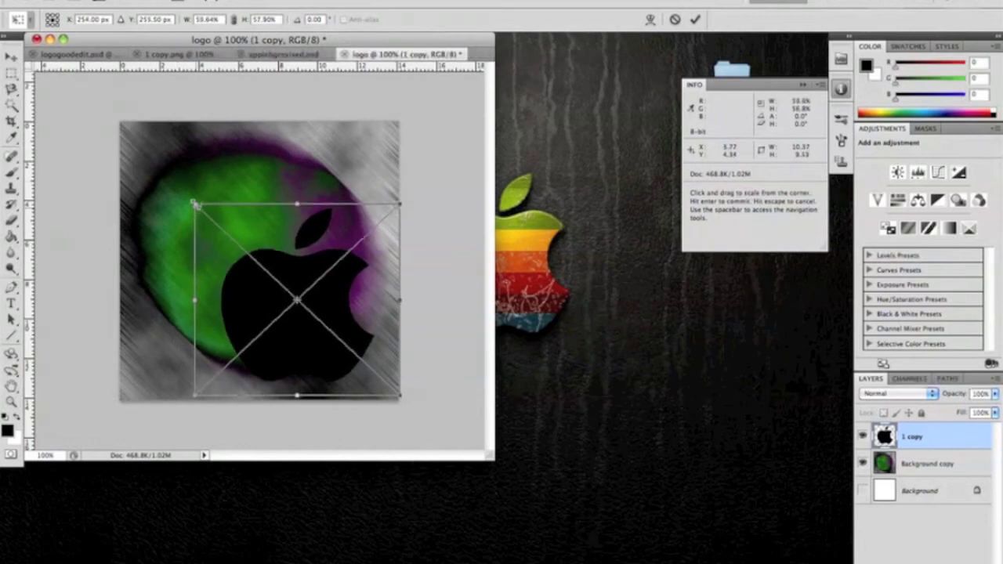
{"action": "left_click_drag", "start_coordinate": [307, 276], "coordinate": [254, 230]}
{"action": "key", "text": "v"}
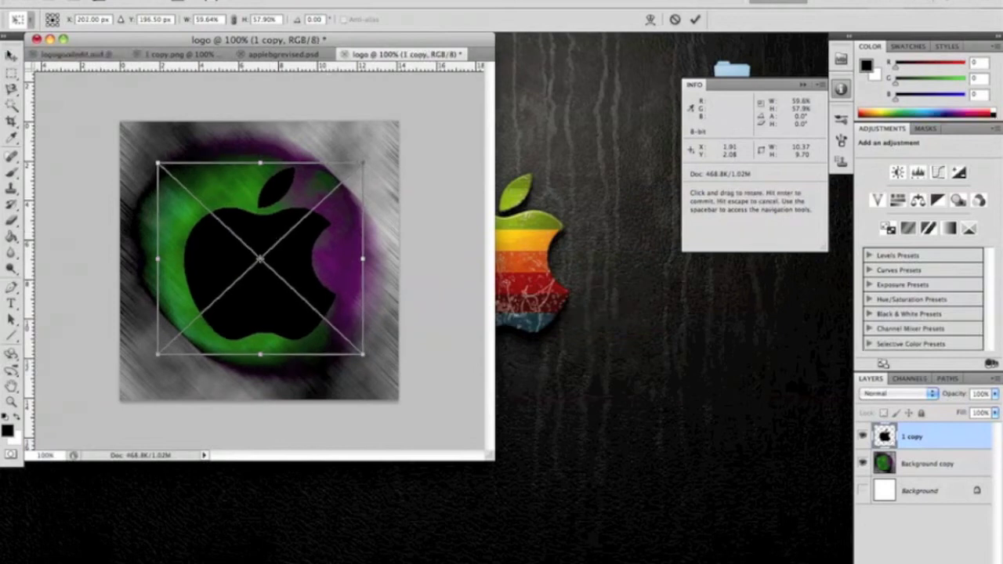
{"action": "left_click", "coordinate": [614, 196]}
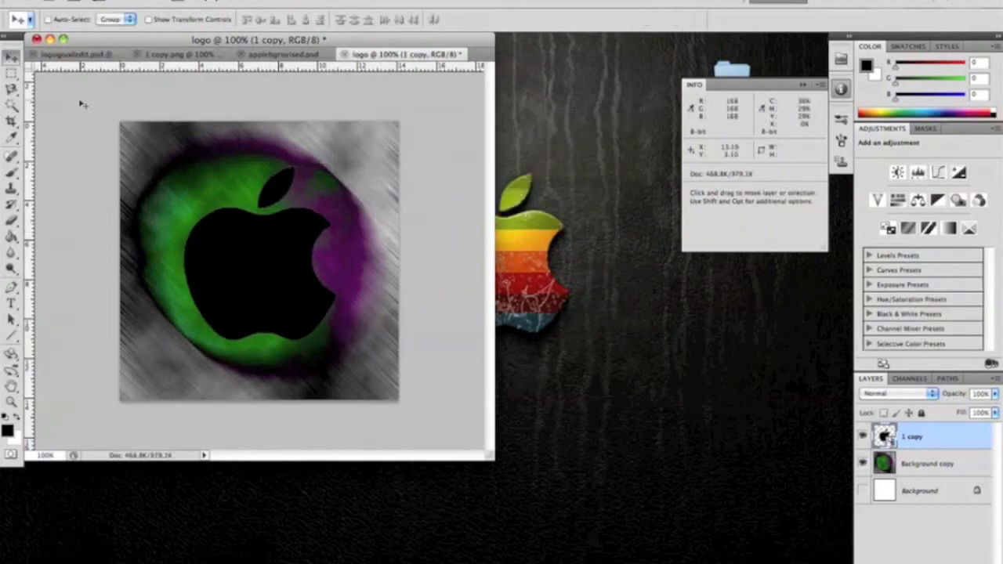
Step: Check the finished example applebgrevised.psd for its logo effects and return to the logo document
{"action": "right_click", "coordinate": [952, 445]}
{"action": "left_click", "coordinate": [310, 52]}
{"action": "left_click", "coordinate": [292, 55]}
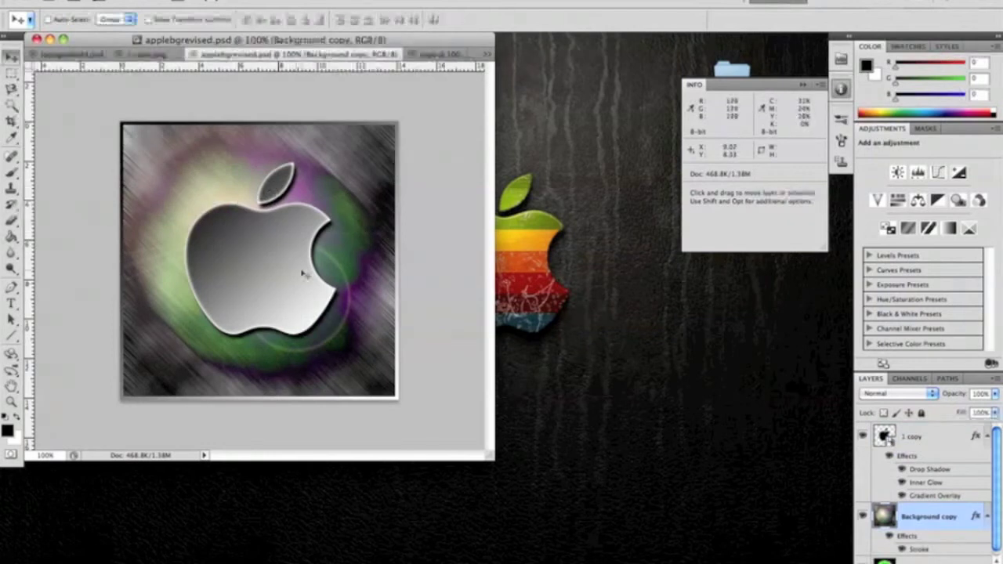
{"action": "left_click", "coordinate": [443, 55]}
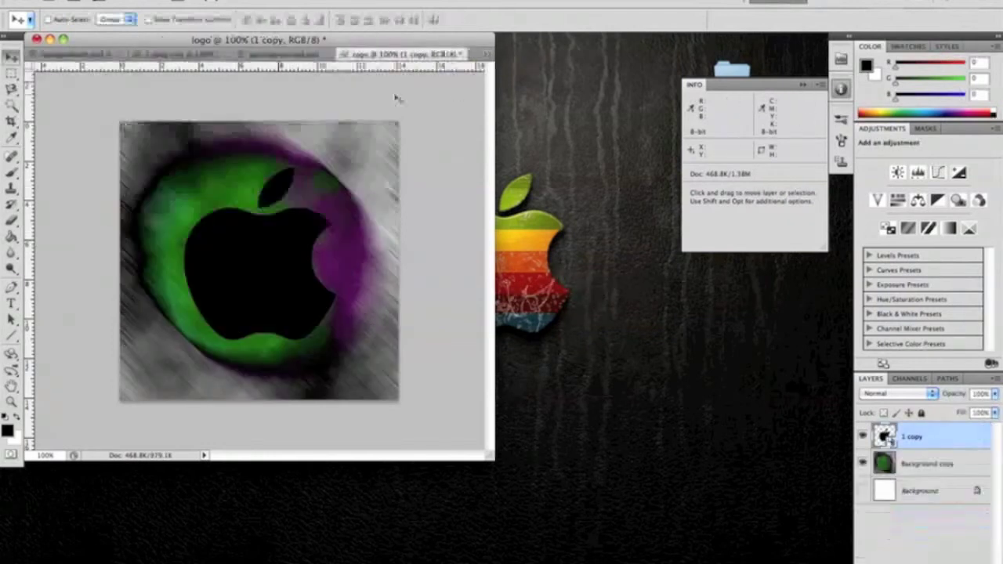
Step: Open the blending options of the 1 copy layer and enable a Drop Shadow with its default settings
{"action": "right_click", "coordinate": [949, 438]}
{"action": "left_click", "coordinate": [820, 247]}
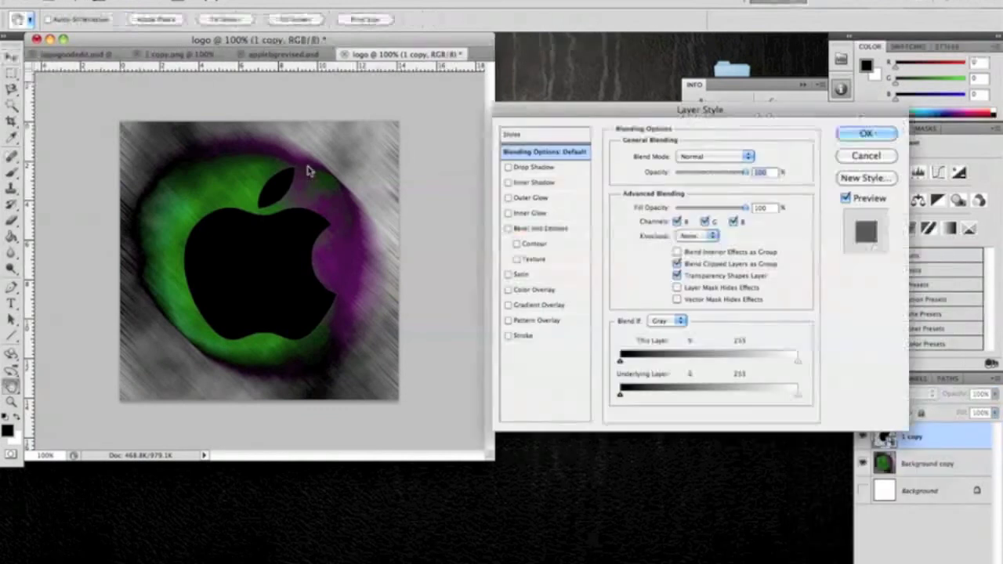
{"action": "left_click", "coordinate": [509, 168]}
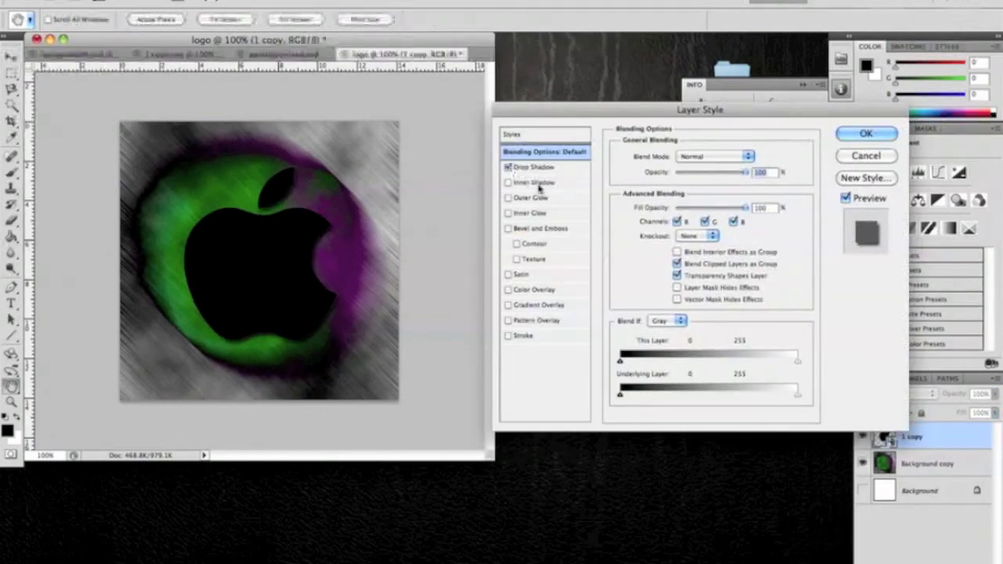
{"action": "left_click", "coordinate": [560, 173]}
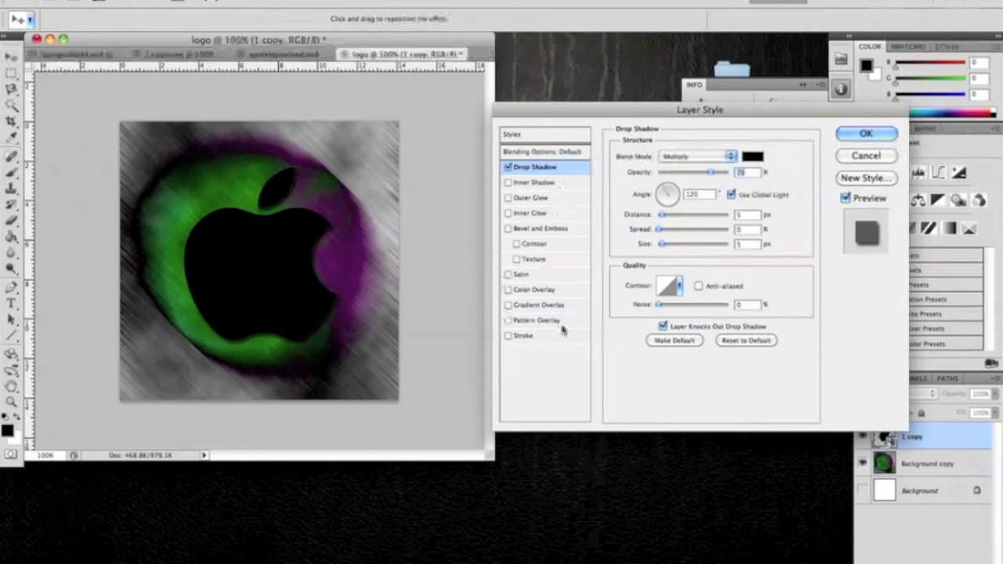
Step: Add a black-to-white linear Gradient Overlay to the Apple logo with an angle of -45°
{"action": "left_click", "coordinate": [508, 306]}
{"action": "left_click", "coordinate": [530, 305]}
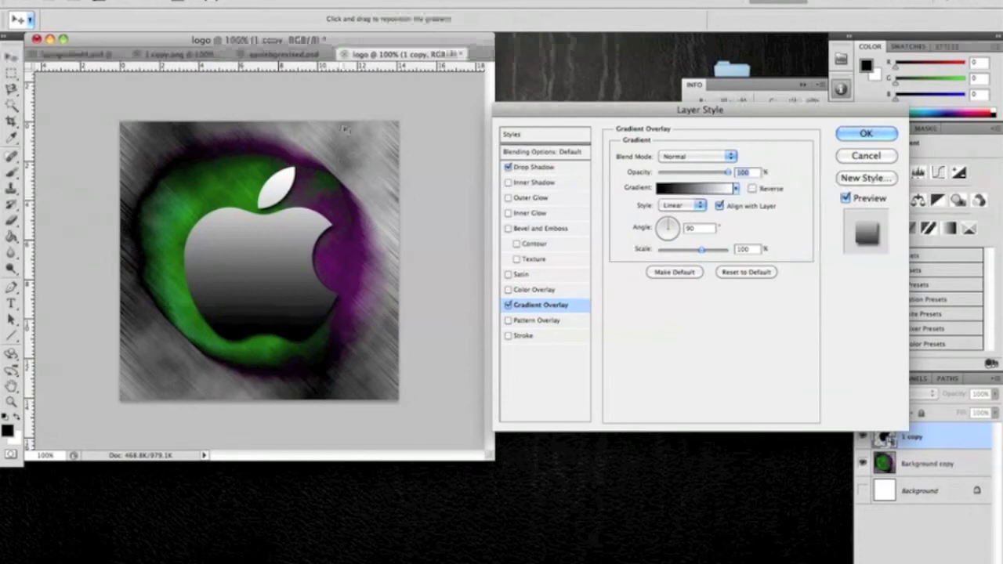
{"action": "left_click", "coordinate": [690, 228]}
{"action": "type", "text": "-45"}
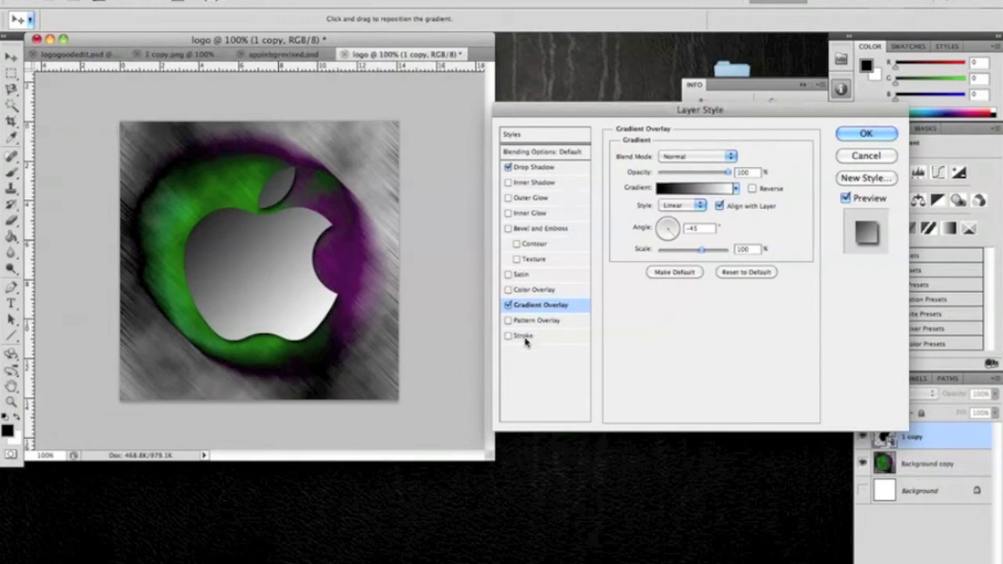
Step: Try the Bevel and Emboss and Inner Shadow effects on the Apple logo, turning each one off again
{"action": "left_click", "coordinate": [508, 229]}
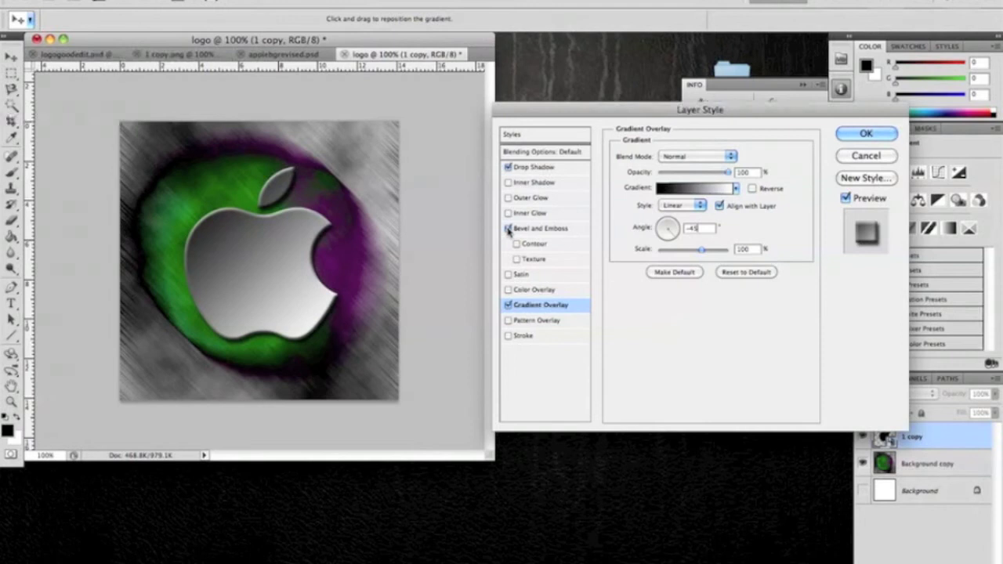
{"action": "left_click", "coordinate": [516, 244]}
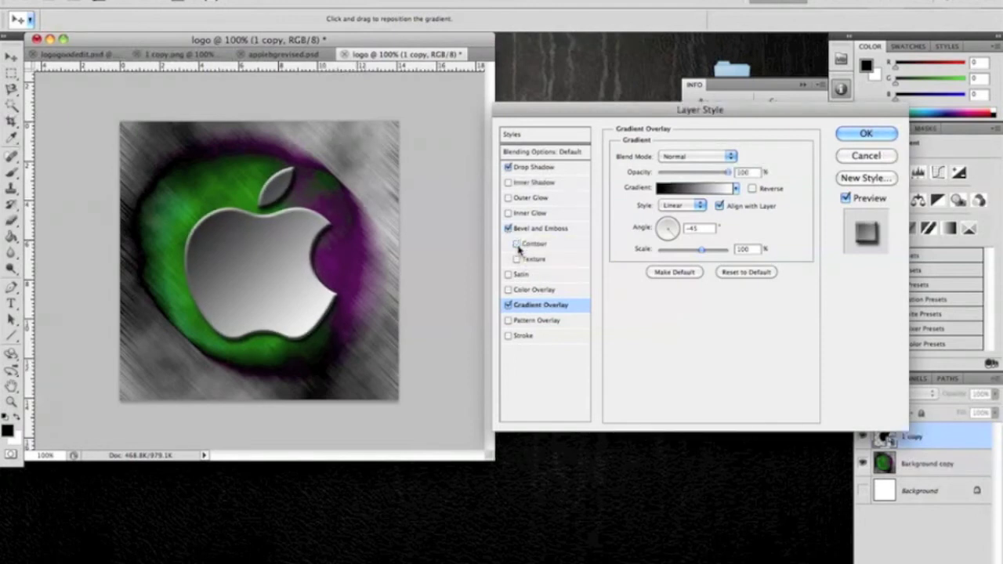
{"action": "left_click", "coordinate": [508, 229]}
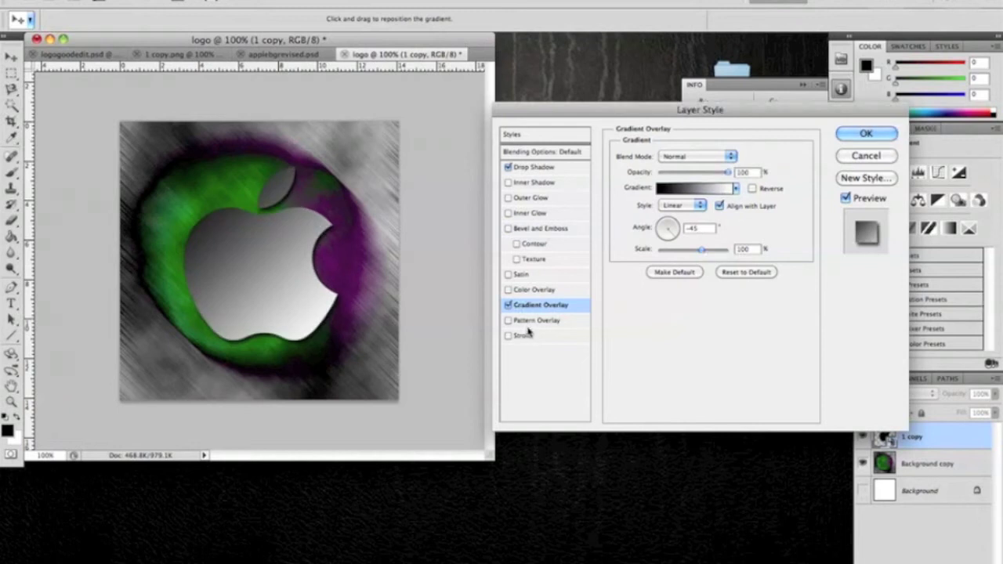
{"action": "left_click", "coordinate": [515, 183]}
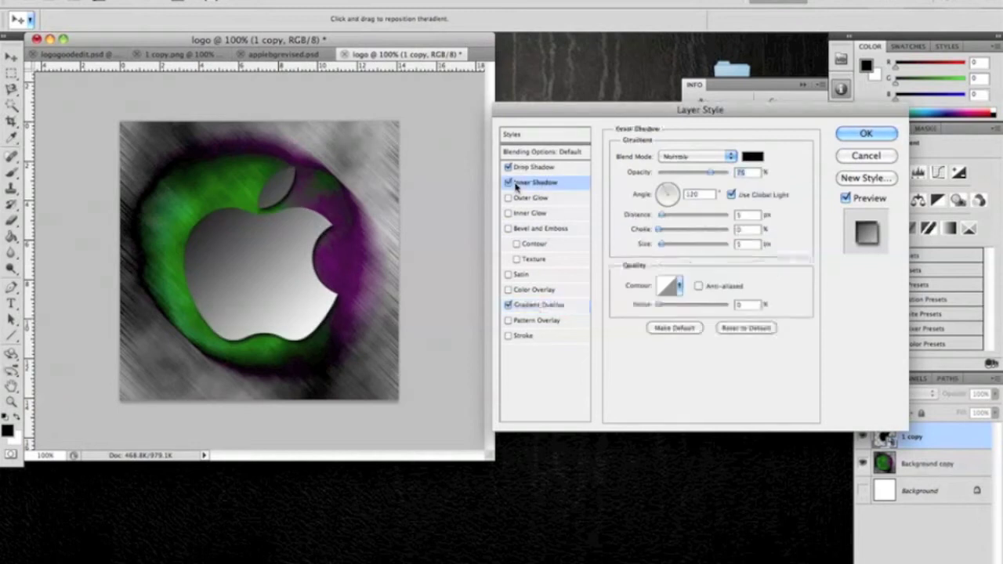
{"action": "left_click", "coordinate": [508, 183]}
Step: Add a white Inner Glow to the Apple logo with 100% opacity and a size of 10 px
{"action": "left_click", "coordinate": [508, 214]}
{"action": "left_click", "coordinate": [526, 214]}
{"action": "left_click", "coordinate": [639, 205]}
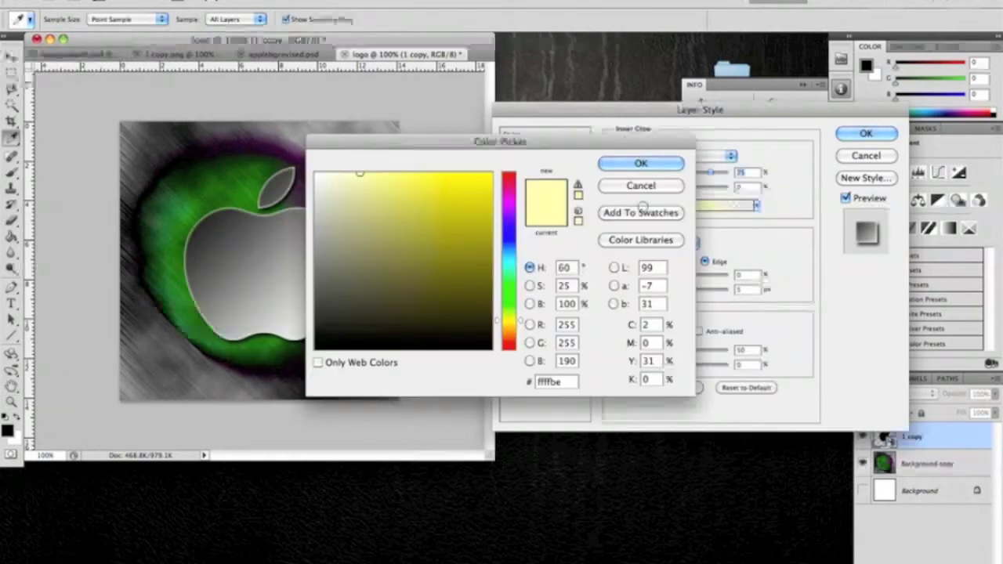
{"action": "left_click_drag", "start_coordinate": [358, 177], "coordinate": [292, 161]}
{"action": "left_click", "coordinate": [633, 166]}
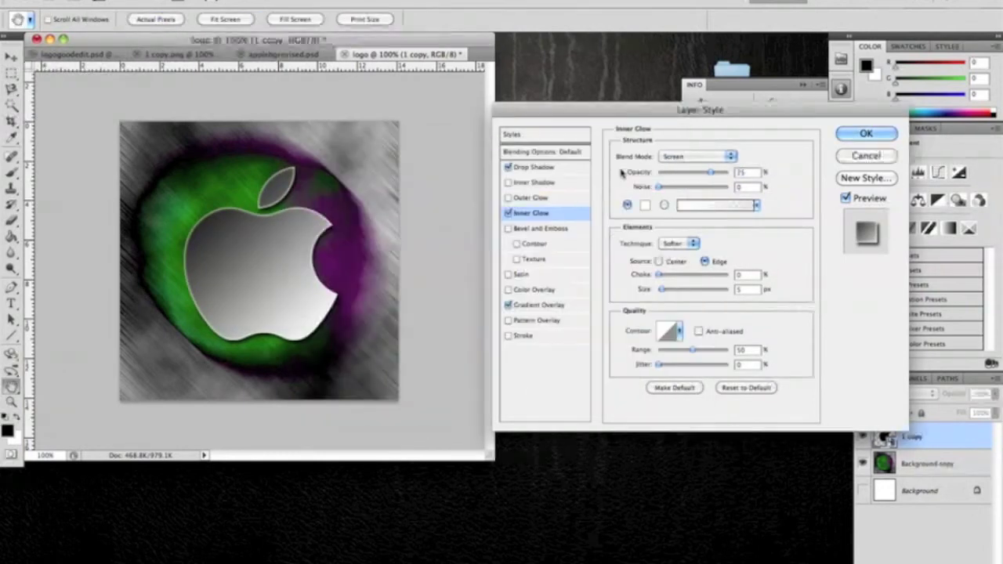
{"action": "left_click_drag", "start_coordinate": [711, 175], "coordinate": [761, 186]}
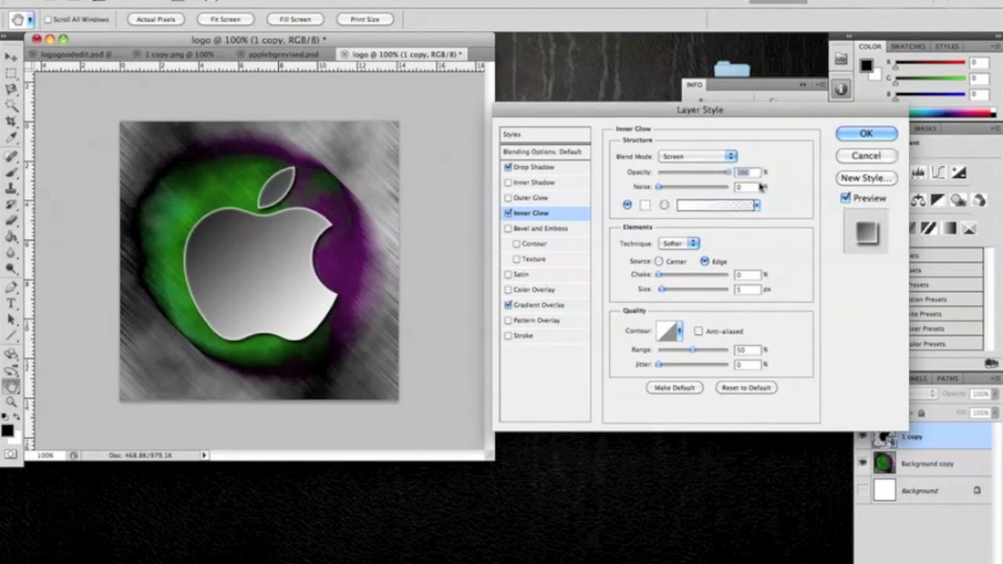
{"action": "left_click_drag", "start_coordinate": [663, 291], "coordinate": [666, 291]}
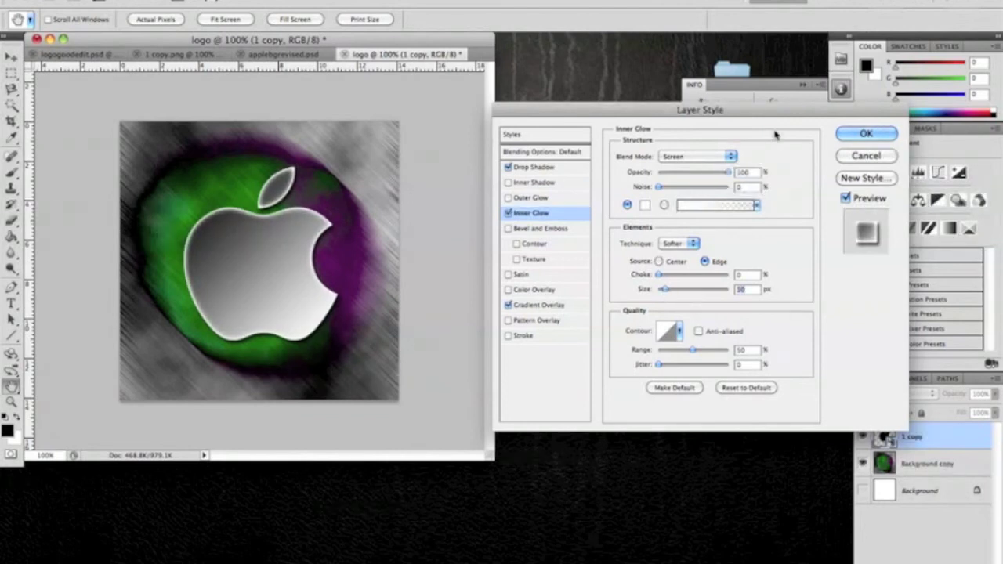
Step: Add a Stroke to the Apple logo with a linear gradient fill and an Inside position
{"action": "left_click", "coordinate": [524, 335]}
{"action": "left_click", "coordinate": [675, 229]}
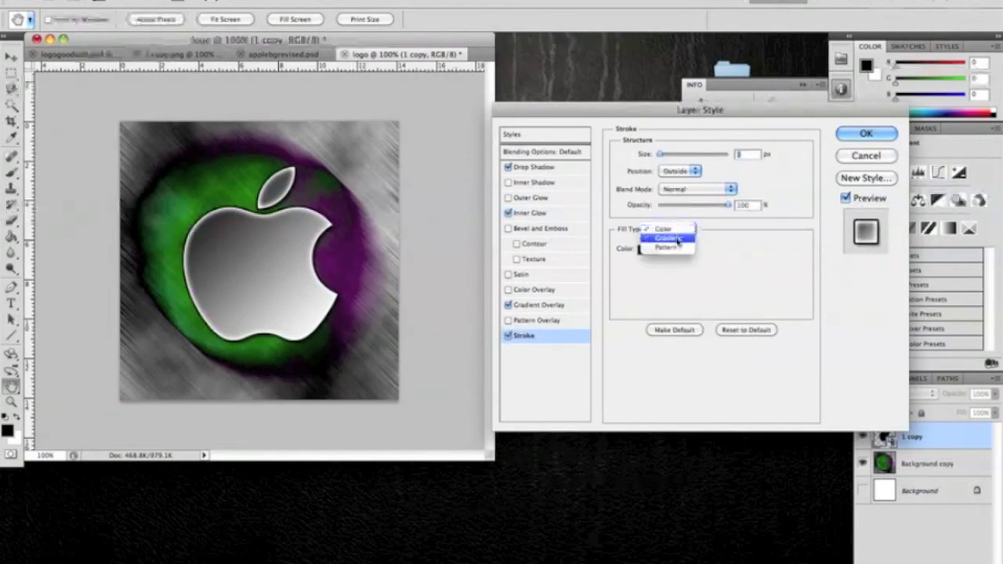
{"action": "left_click", "coordinate": [678, 239]}
{"action": "left_click", "coordinate": [694, 268]}
{"action": "left_click", "coordinate": [608, 268]}
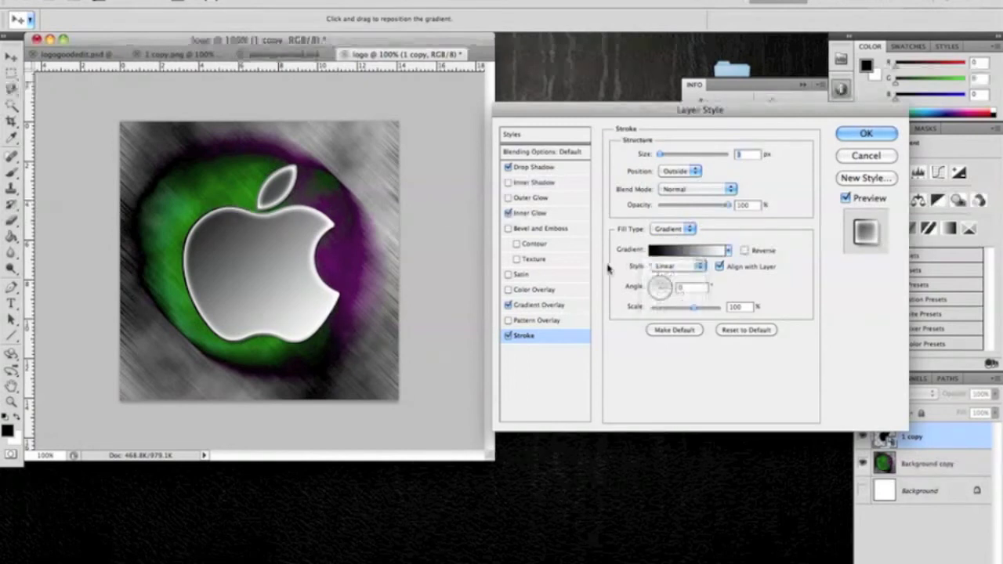
{"action": "left_click", "coordinate": [695, 171]}
{"action": "left_click", "coordinate": [691, 182]}
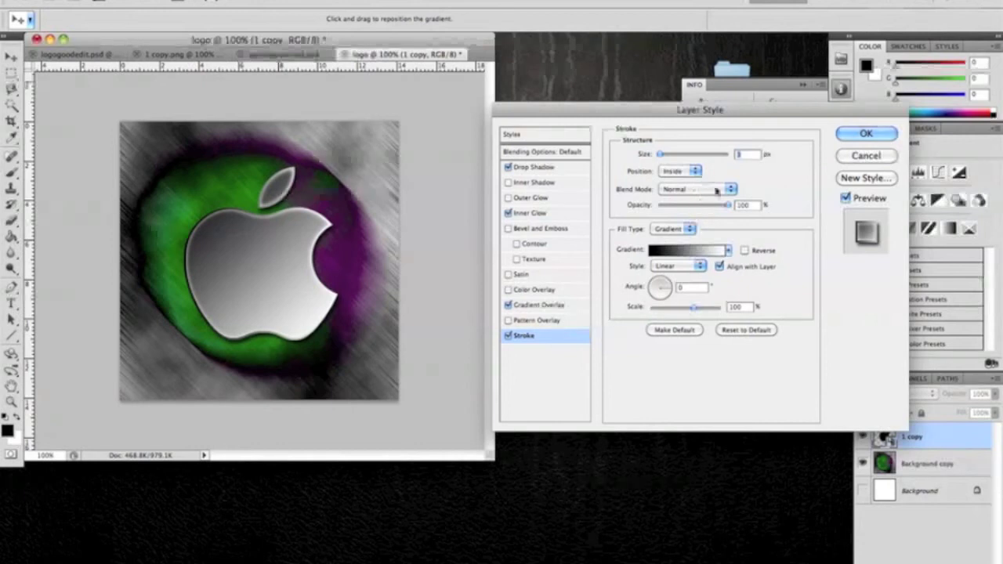
Step: Set the stroke's gradient angle to -45° and its size to 2 px, and apply the layer style
{"action": "type", "text": "-45"}
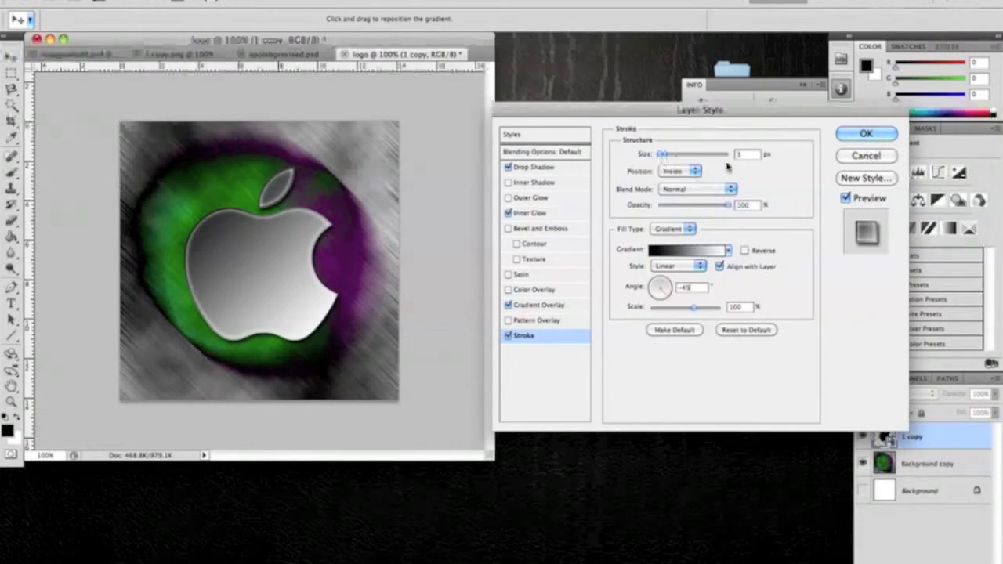
{"action": "type", "text": "1"}
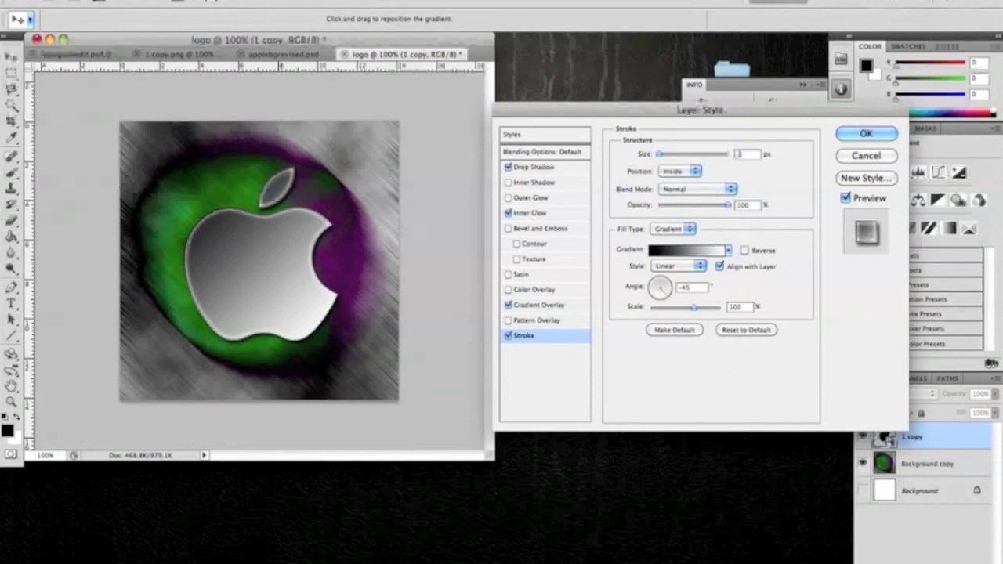
{"action": "type", "text": "2"}
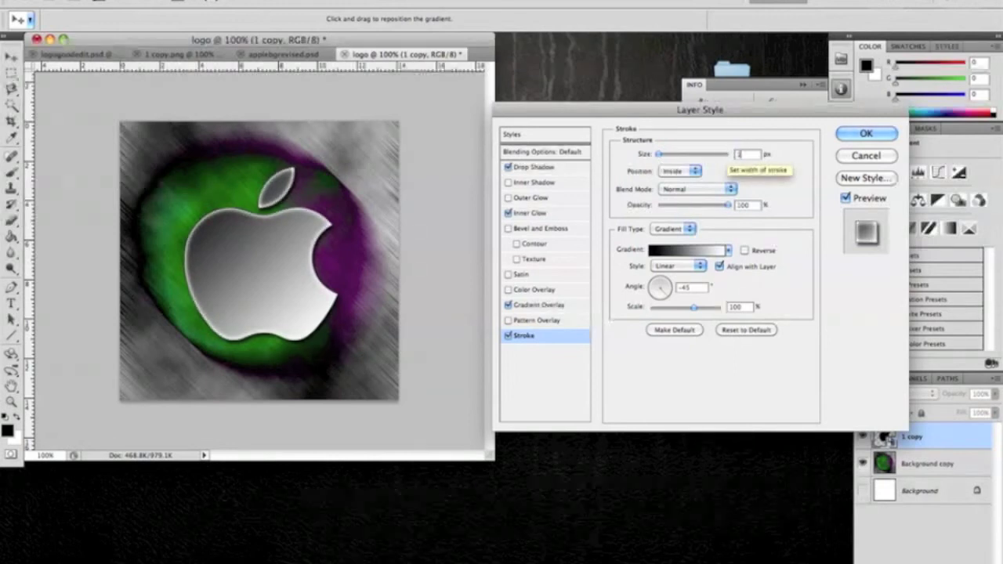
{"action": "type", "text": "2"}
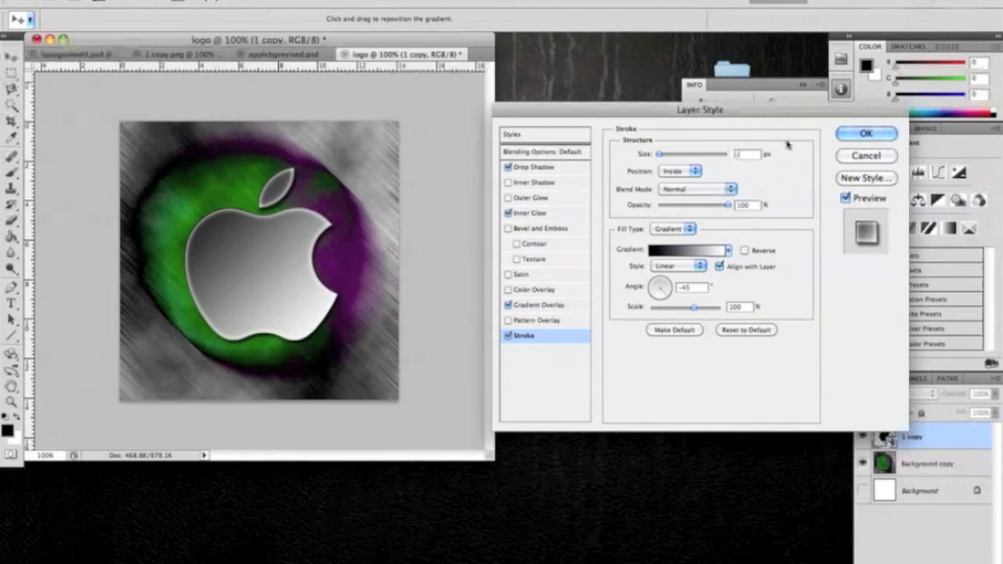
{"action": "left_click", "coordinate": [866, 133]}
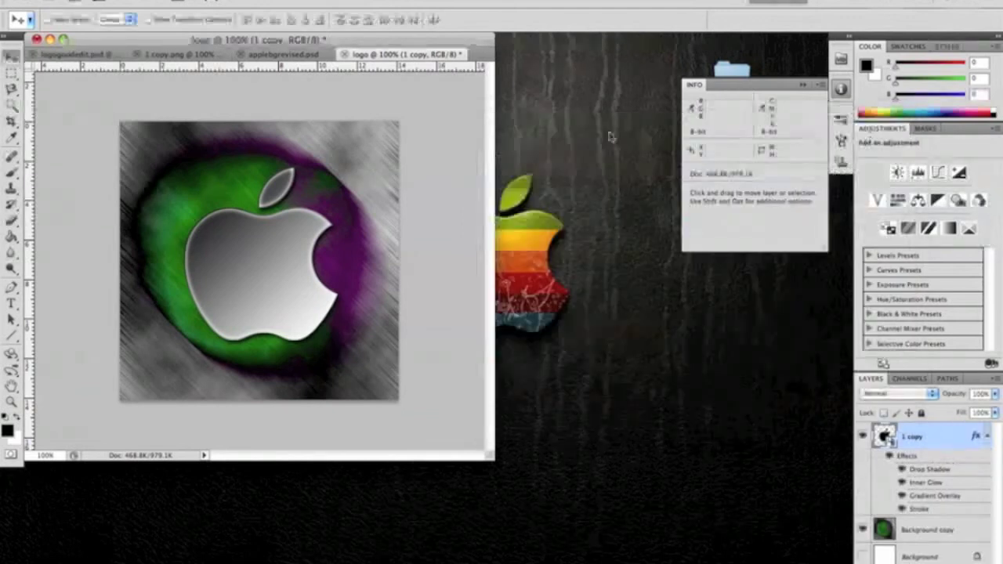
Step: Compare the styled logo with the finished example applebgrevised.psd, ending on the logo document
{"action": "left_click", "coordinate": [282, 54]}
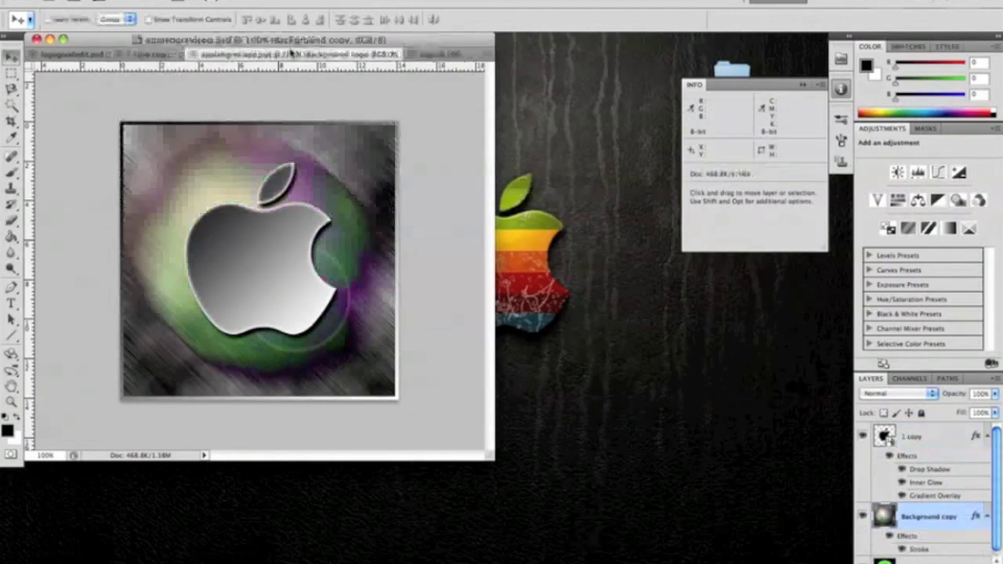
{"action": "left_click", "coordinate": [441, 55]}
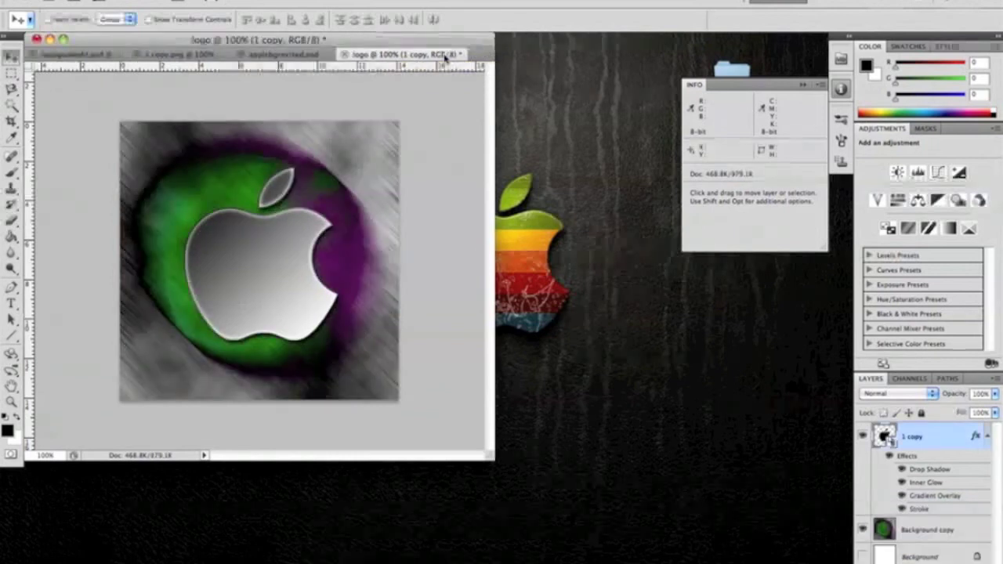
{"action": "left_click", "coordinate": [301, 54]}
{"action": "left_click", "coordinate": [437, 54]}
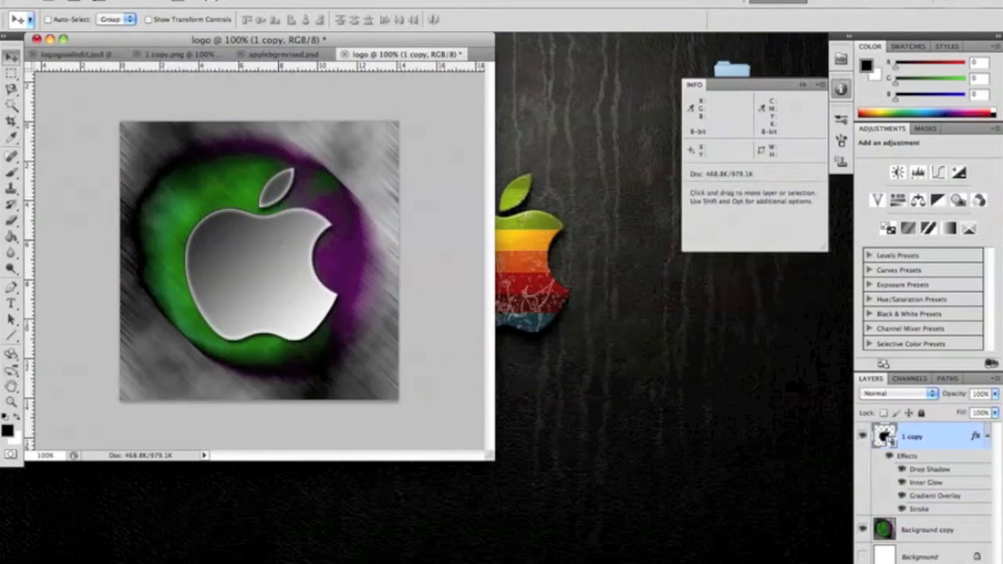
Step: Start a Lens Flare on the Background copy layer and centre it over the upper part of the green area
{"action": "left_click", "coordinate": [913, 530]}
{"action": "left_click", "coordinate": [297, 2]}
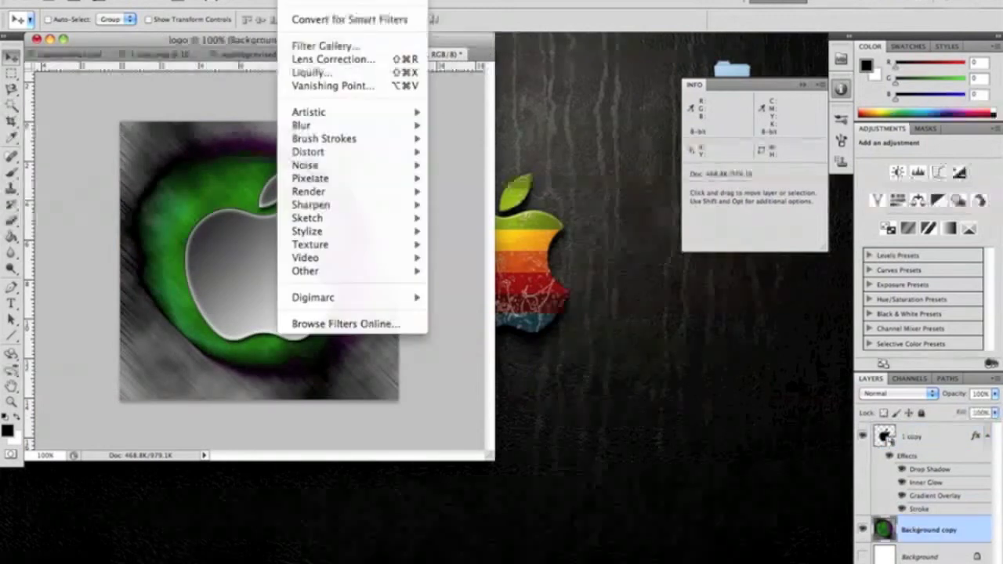
{"action": "mouse_move", "coordinate": [338, 196]}
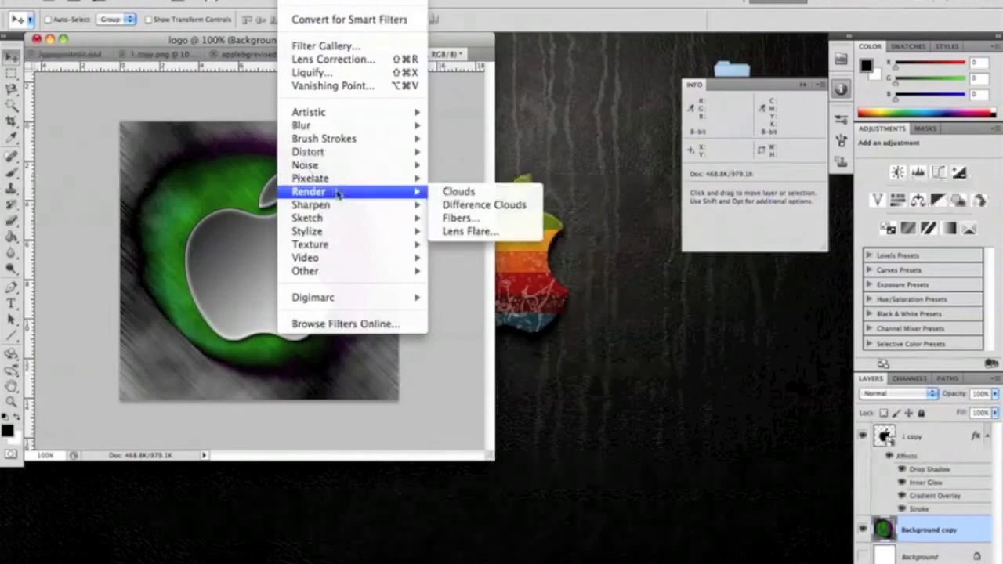
{"action": "left_click", "coordinate": [468, 232]}
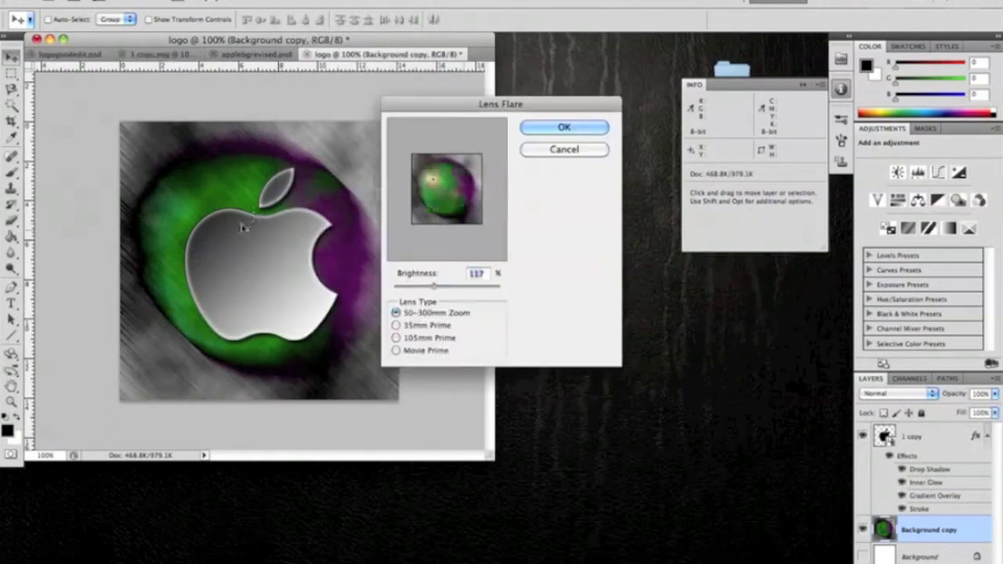
{"action": "left_click_drag", "start_coordinate": [433, 184], "coordinate": [438, 185]}
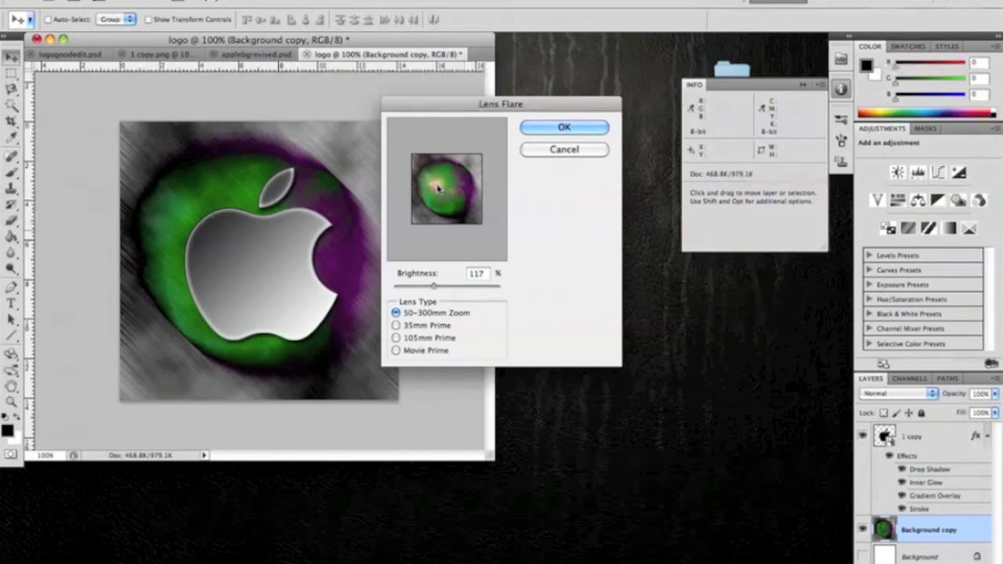
Step: Set the flare's brightness to 133%, try the other lens types, and apply it as 50-300mm Zoom
{"action": "left_click_drag", "start_coordinate": [435, 291], "coordinate": [439, 290]}
{"action": "left_click", "coordinate": [396, 326]}
{"action": "left_click", "coordinate": [396, 339]}
{"action": "left_click", "coordinate": [396, 350]}
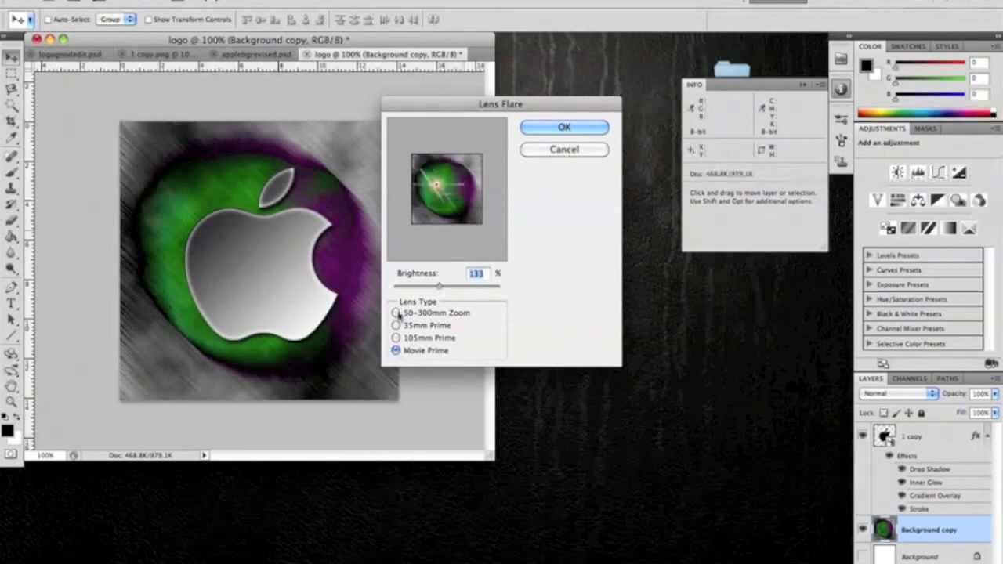
{"action": "left_click", "coordinate": [396, 313]}
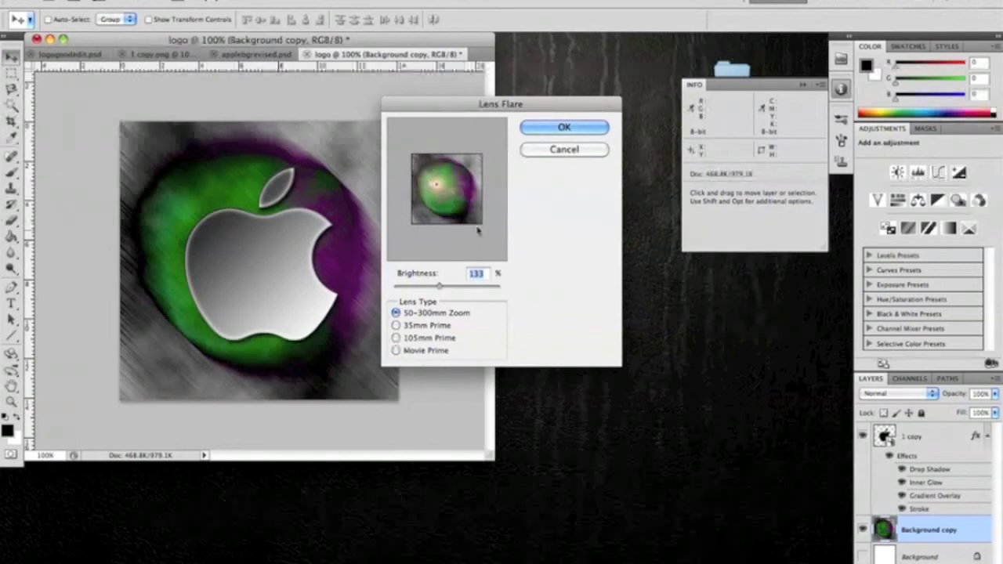
{"action": "left_click", "coordinate": [560, 129]}
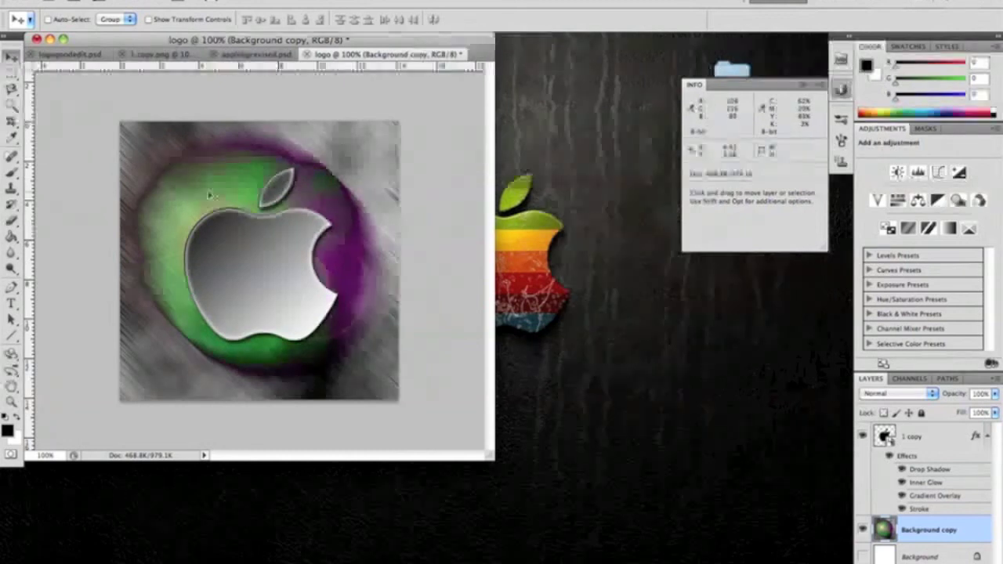
Step: Check the background against applebgrevised.psd and add a Stroke with an Inside position to the Background copy layer
{"action": "left_click", "coordinate": [239, 53]}
{"action": "left_click", "coordinate": [443, 53]}
{"action": "right_click", "coordinate": [921, 533]}
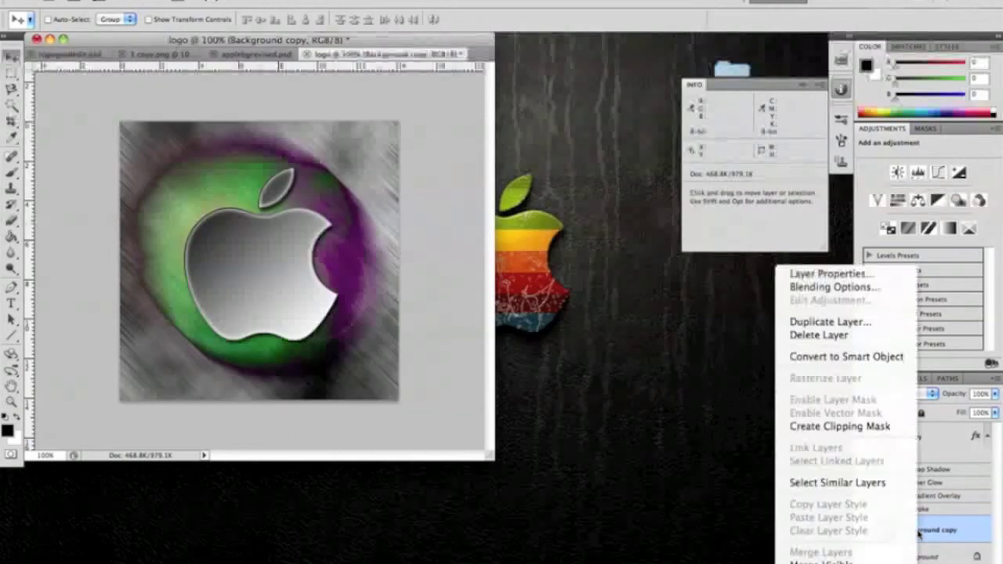
{"action": "left_click", "coordinate": [807, 286]}
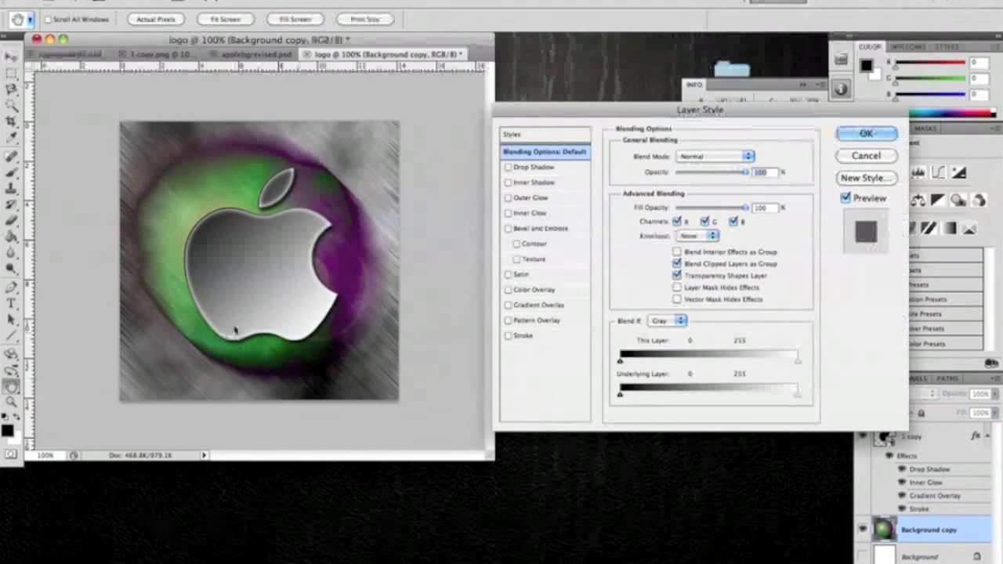
{"action": "left_click", "coordinate": [521, 336]}
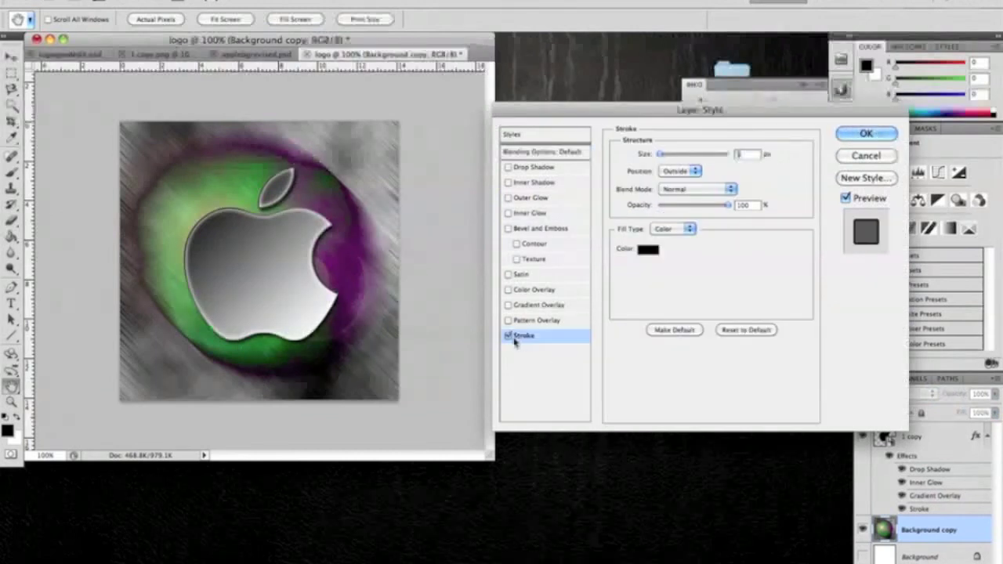
{"action": "left_click", "coordinate": [682, 171]}
{"action": "left_click", "coordinate": [684, 181]}
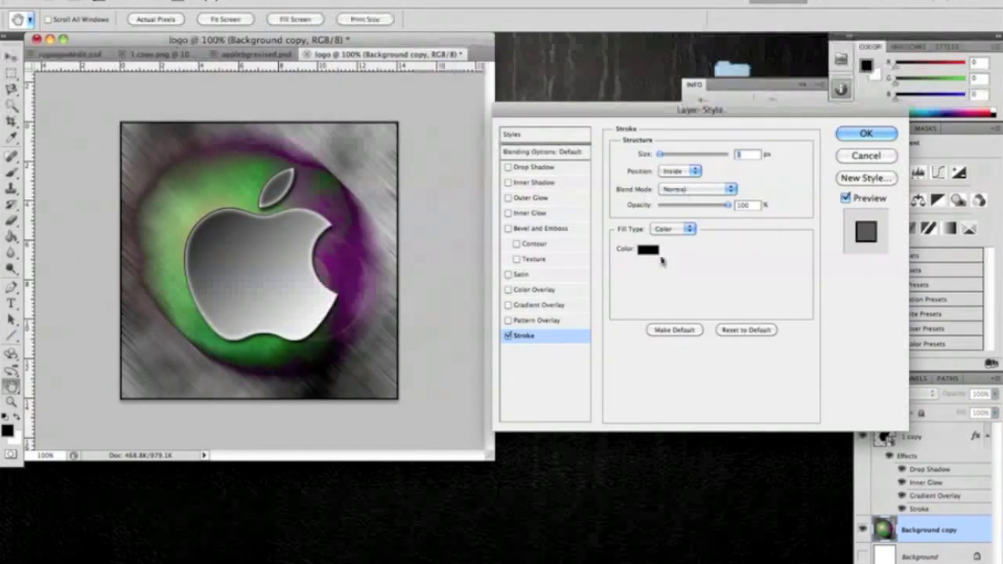
Step: Give the background's stroke a linear gradient fill at -45°, thicken it slightly, and apply the layer style
{"action": "left_click", "coordinate": [673, 229]}
{"action": "left_click", "coordinate": [667, 239]}
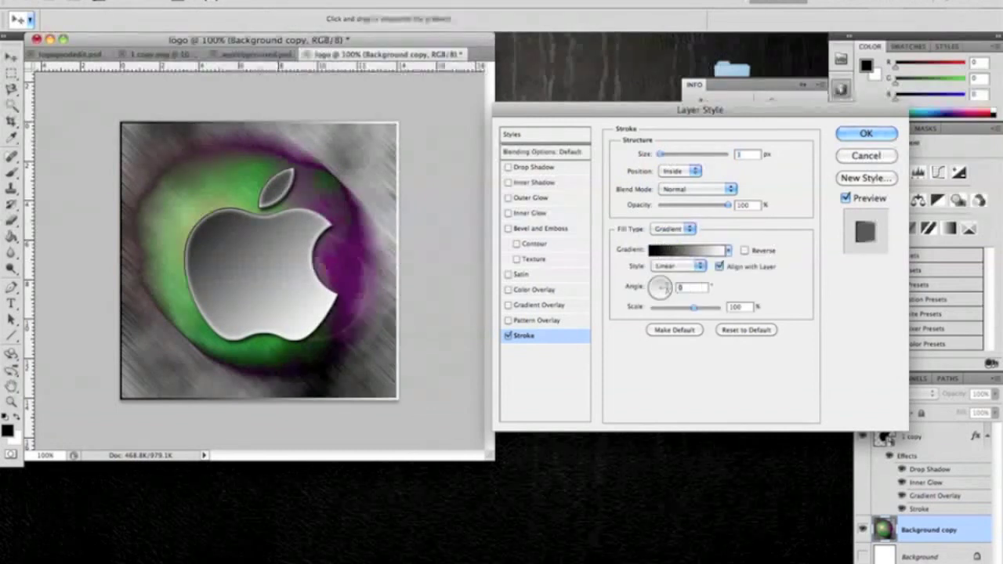
{"action": "type", "text": "-45"}
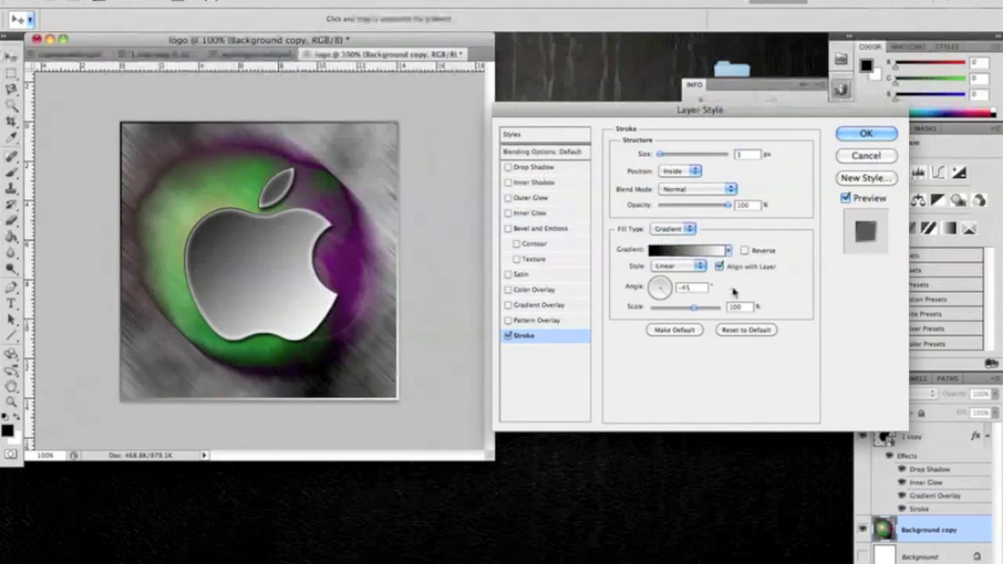
{"action": "mouse_move", "coordinate": [660, 155]}
{"action": "left_mouse_down"}
{"action": "mouse_move", "coordinate": [728, 159]}
{"action": "mouse_move", "coordinate": [650, 158]}
{"action": "mouse_move", "coordinate": [664, 158]}
{"action": "left_mouse_up"}
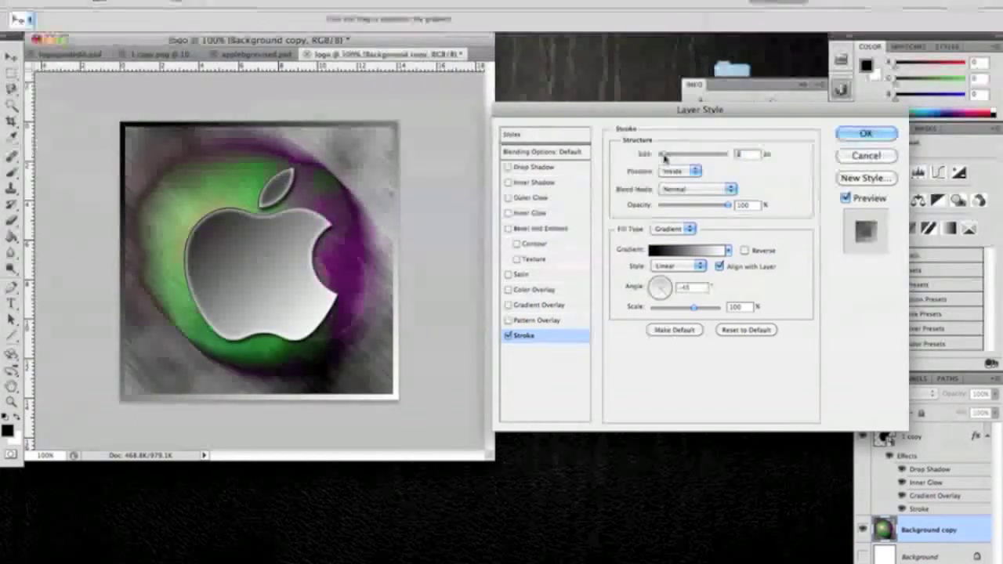
{"action": "left_click", "coordinate": [865, 134]}
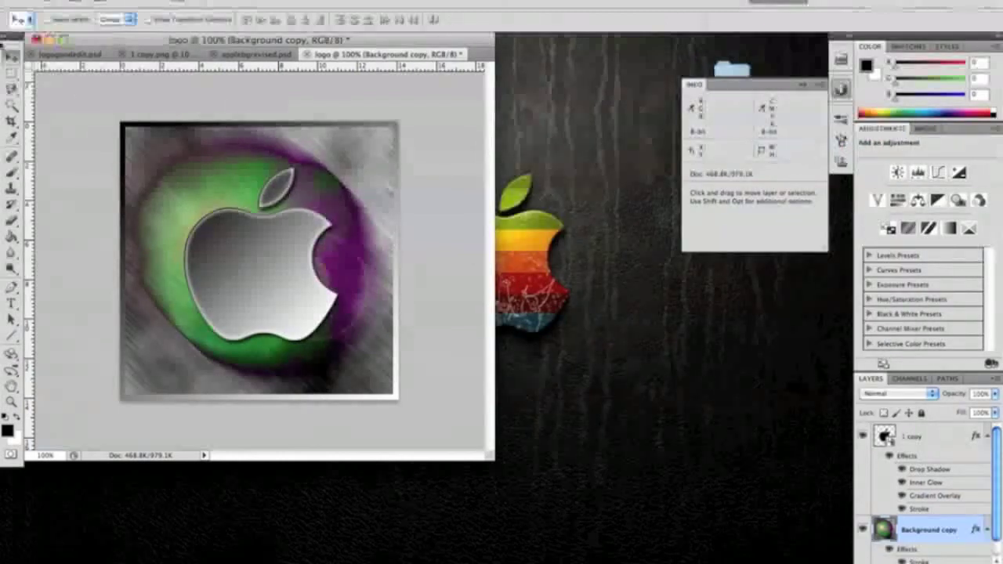
Step: Compare the framed logo with the finished examples applebgrevised.psd and logogoodedit.psd
{"action": "left_click", "coordinate": [266, 56]}
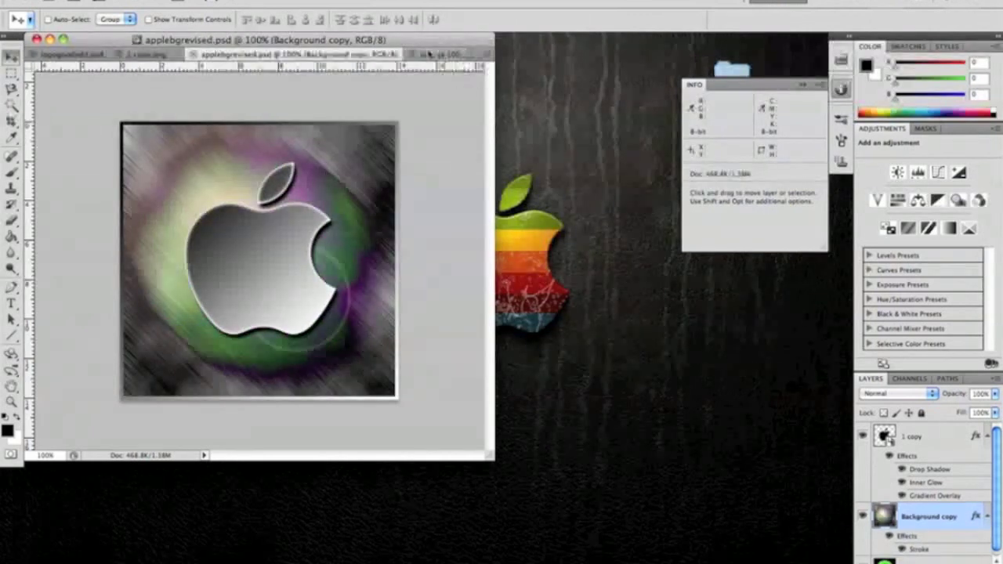
{"action": "left_click", "coordinate": [90, 56]}
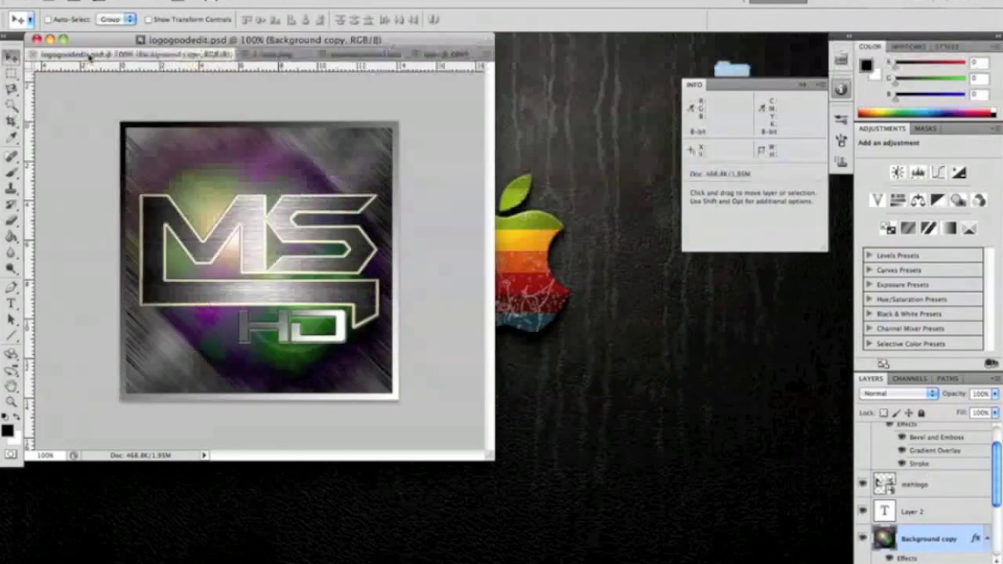